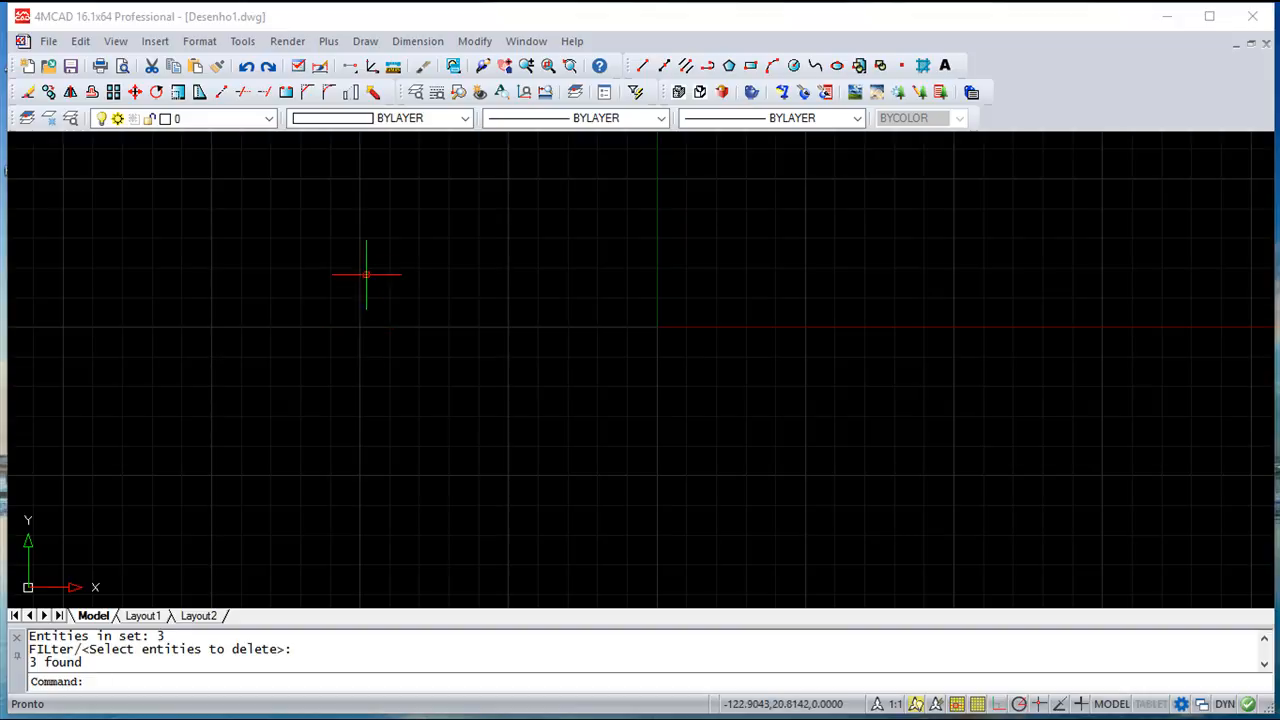
# Draw a rectangle from a lower-left corner to an opposite corner near the vertical axis
pyautogui.click(366, 48)
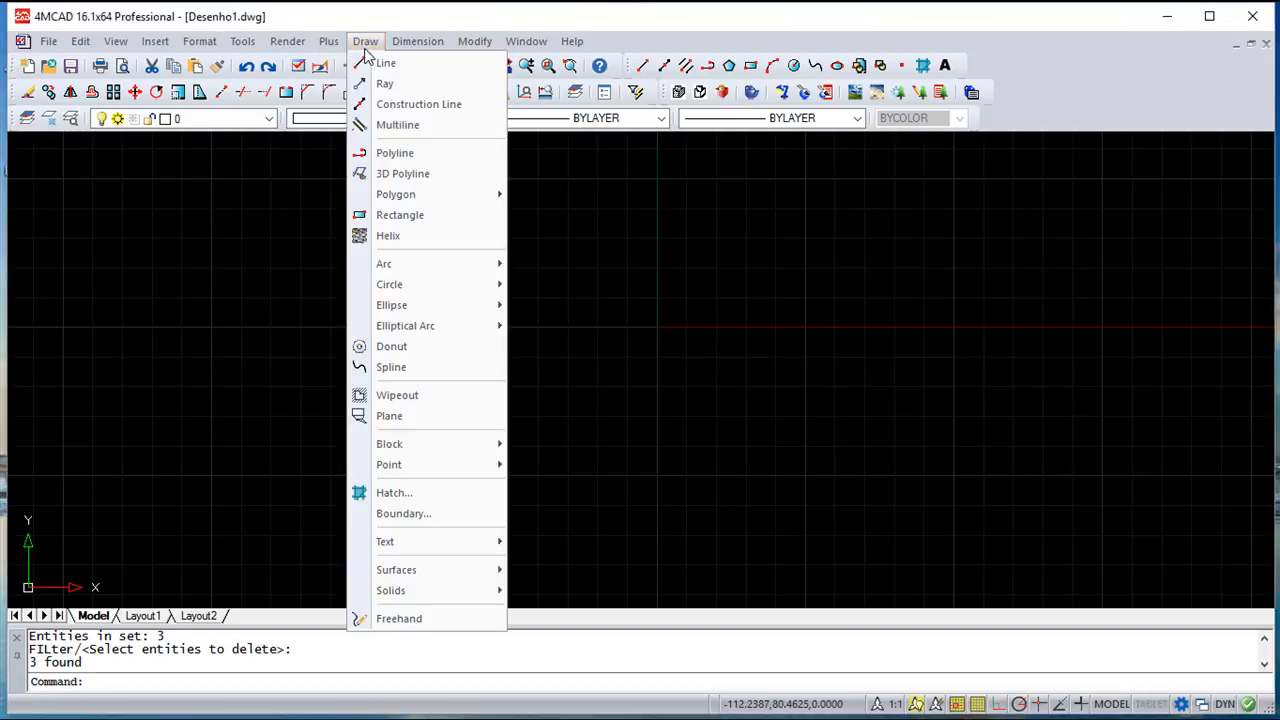
pyautogui.click(400, 216)
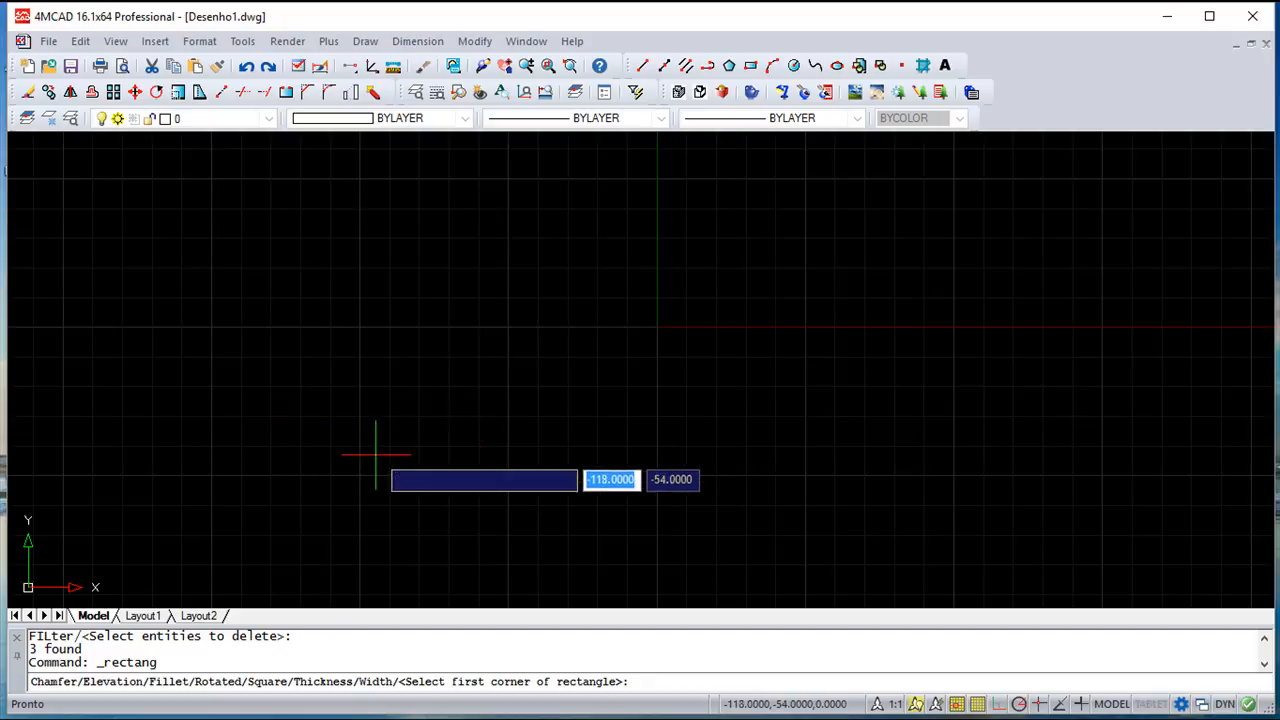
pyautogui.click(386, 438)
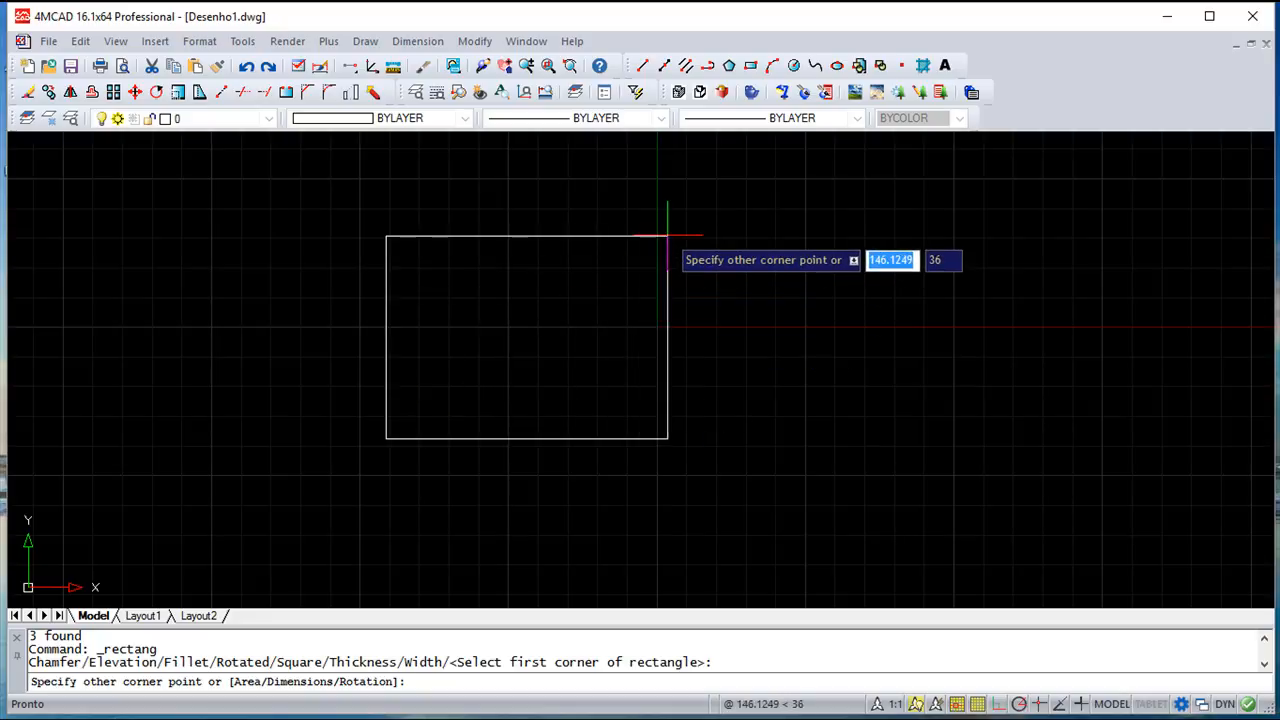
pyautogui.click(667, 236)
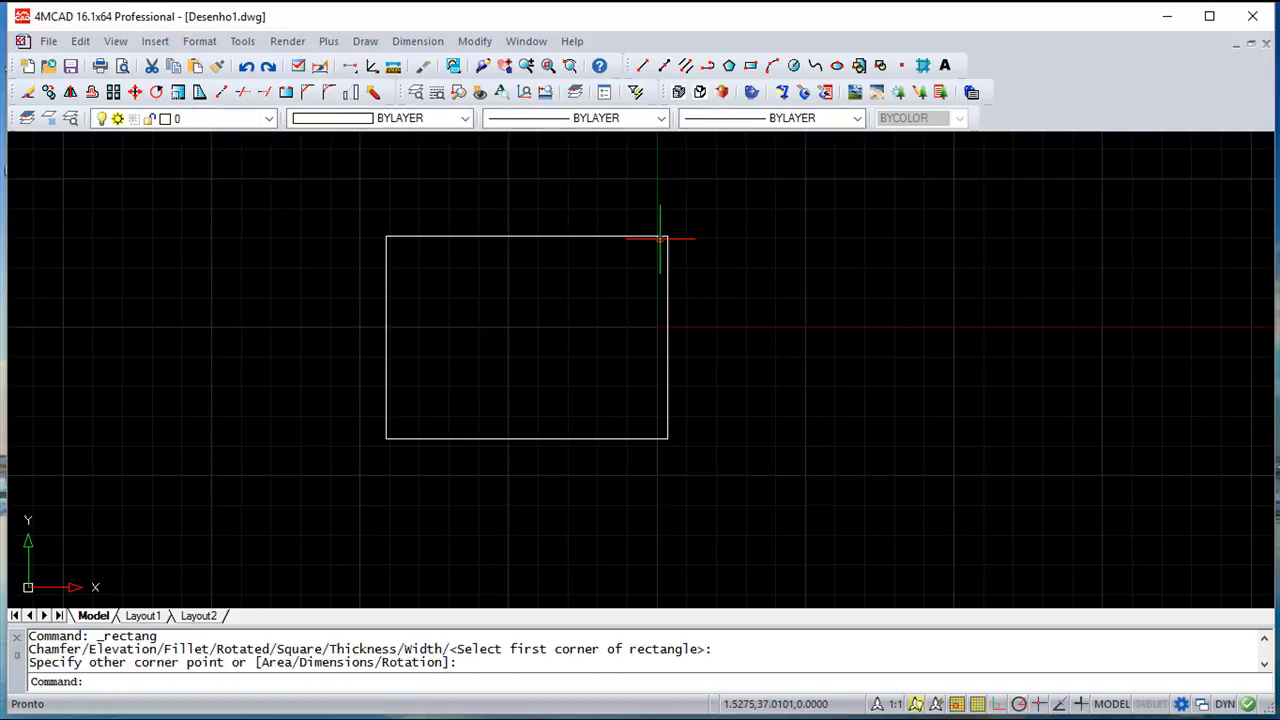
pyautogui.click(365, 41)
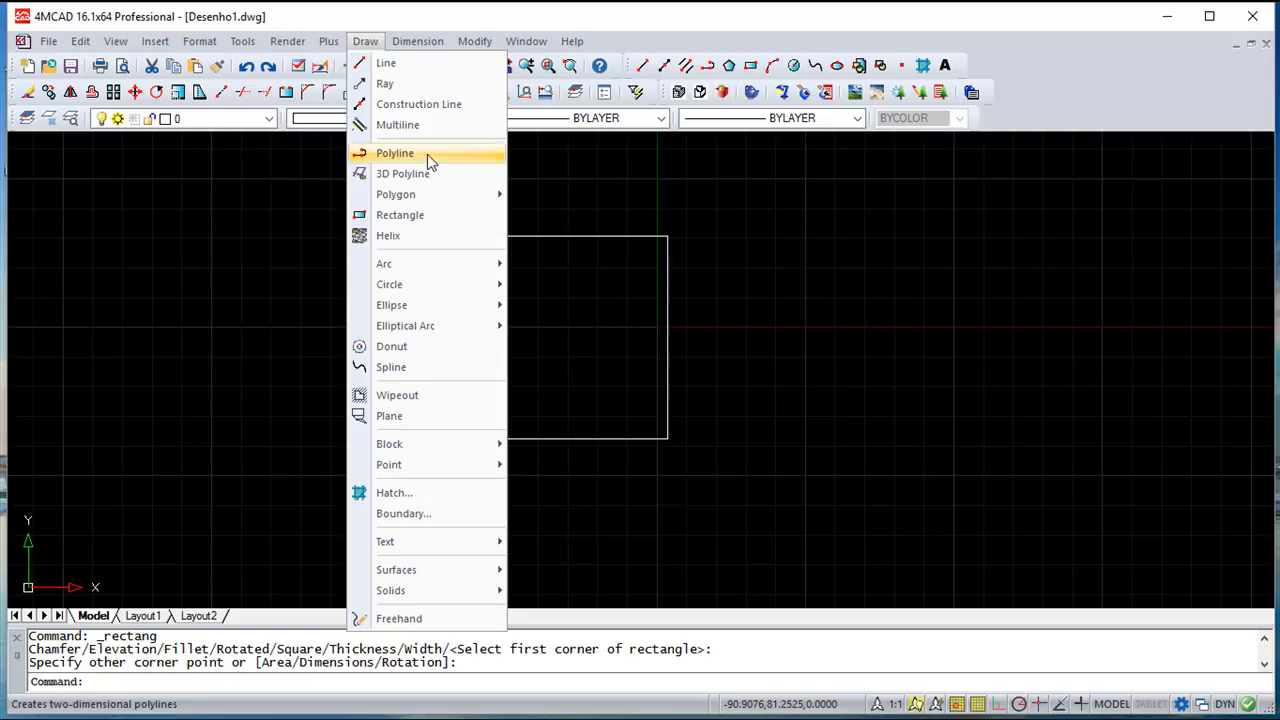
pyautogui.click(421, 216)
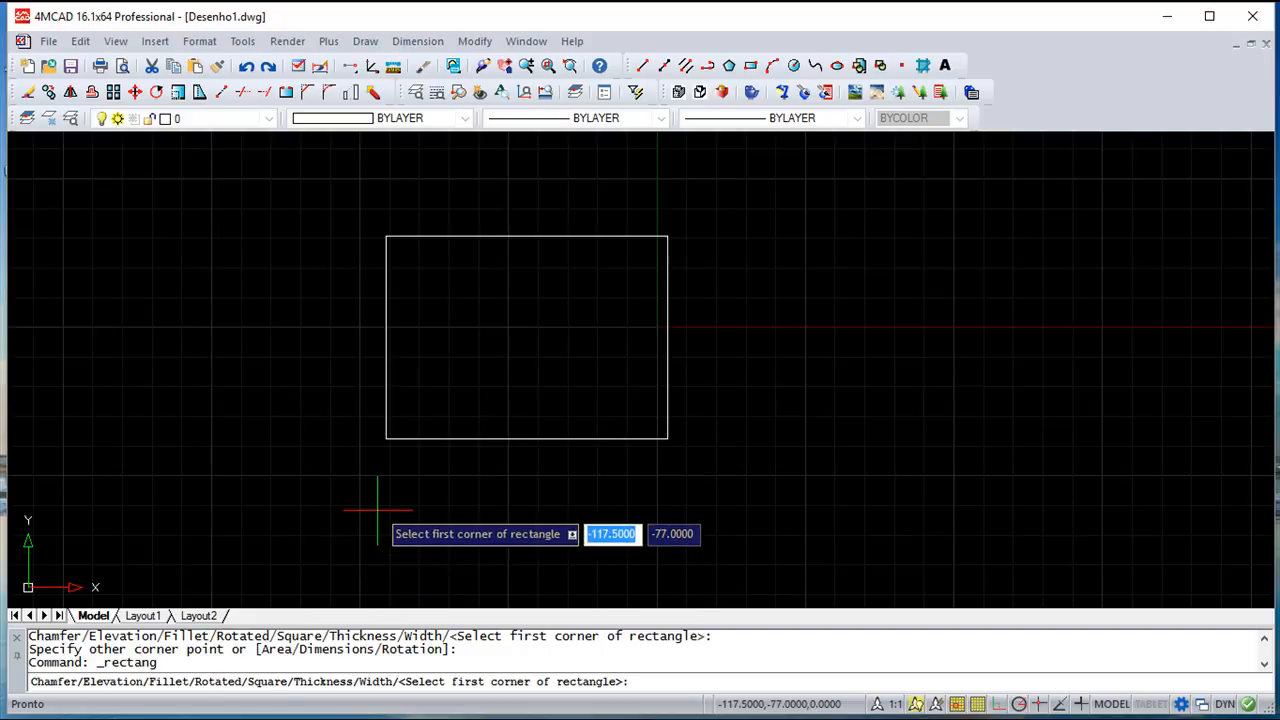
pyautogui.write('s')
pyautogui.press('Return')
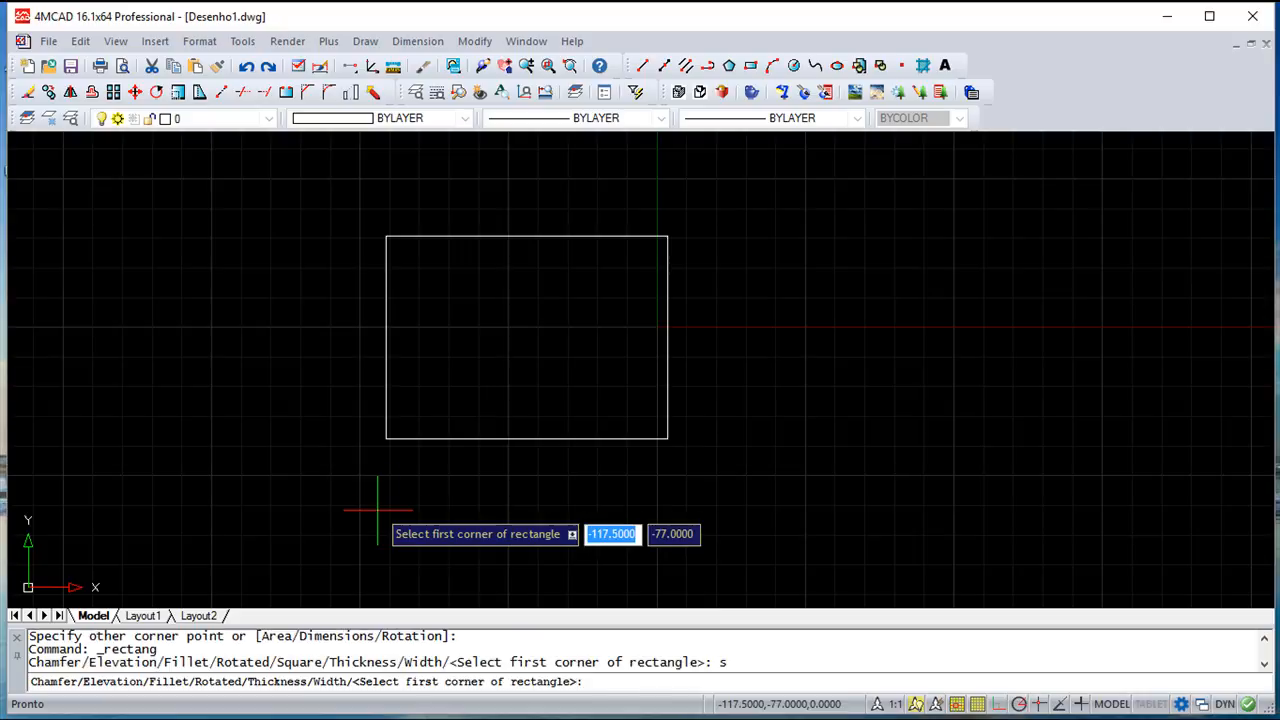
pyautogui.click(799, 473)
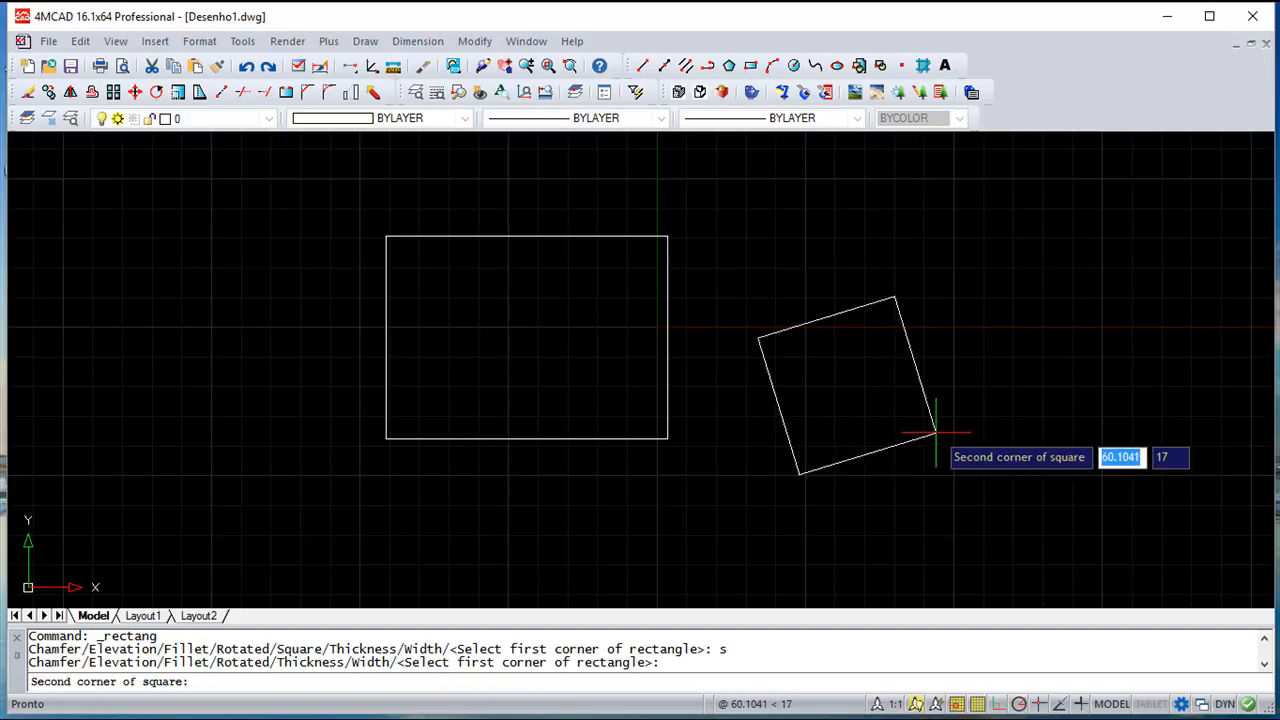
pyautogui.press('Escape')
pyautogui.press('Escape')
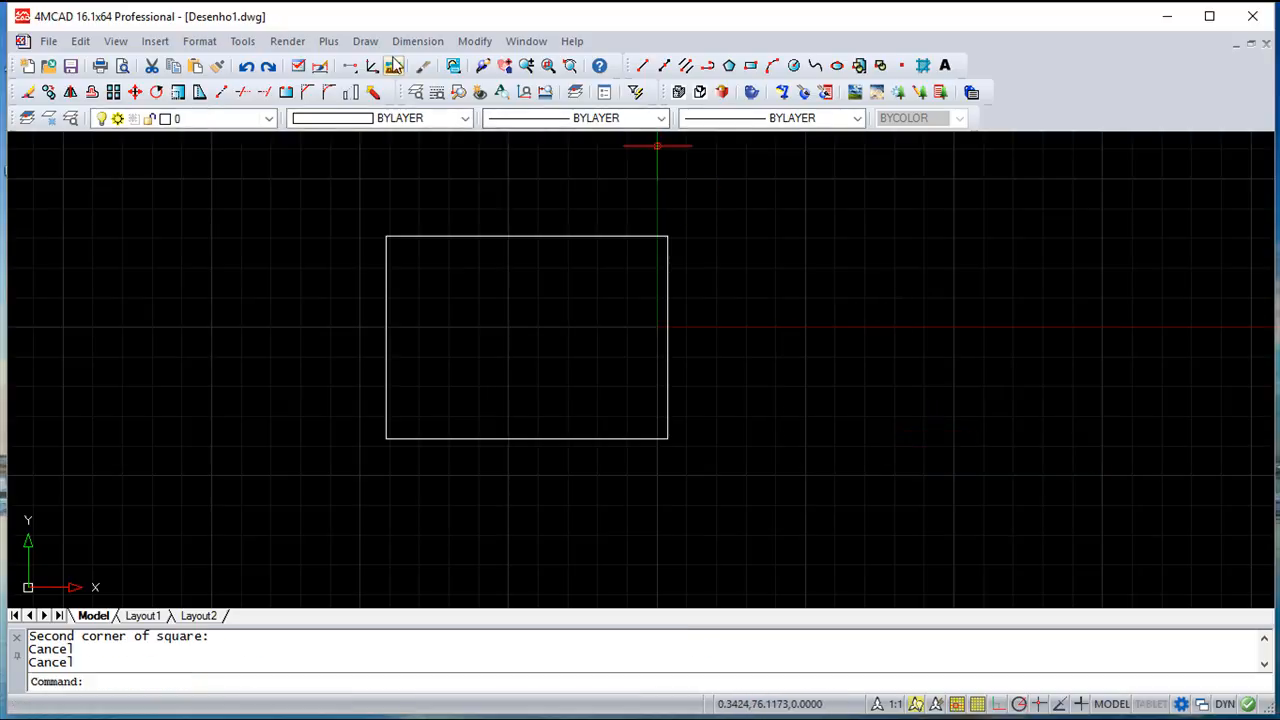
pyautogui.click(365, 41)
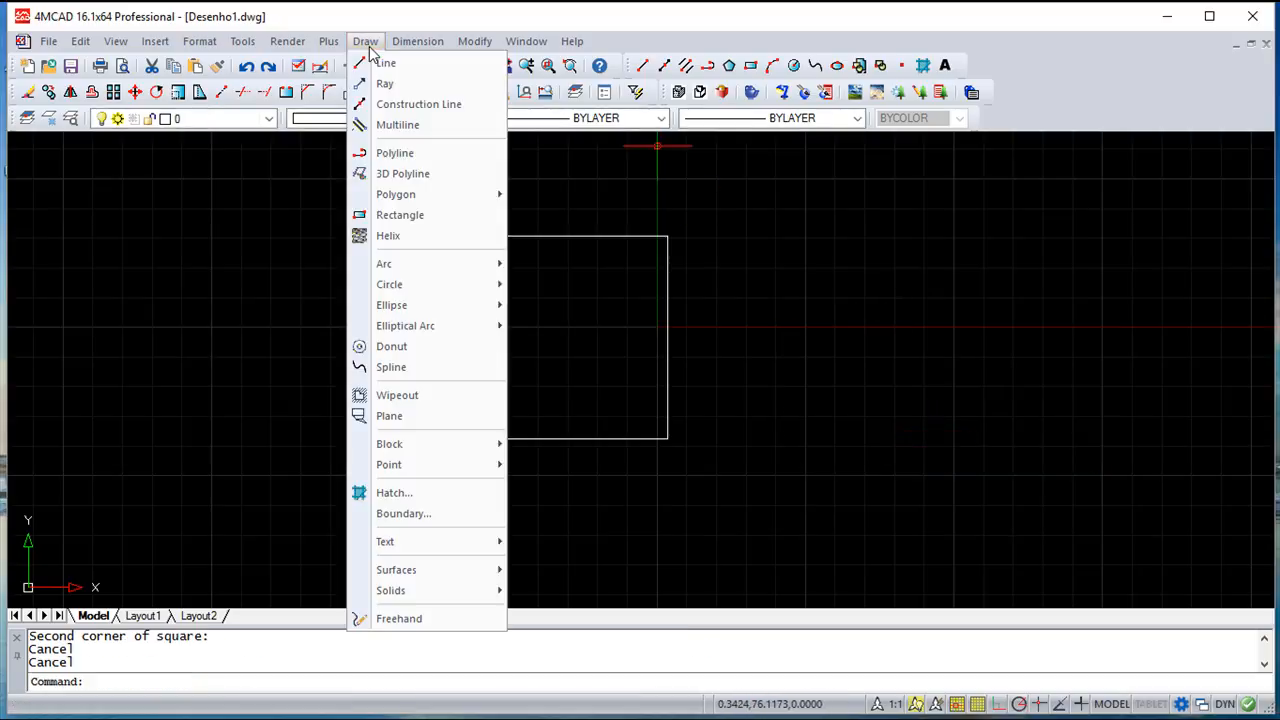
pyautogui.click(414, 214)
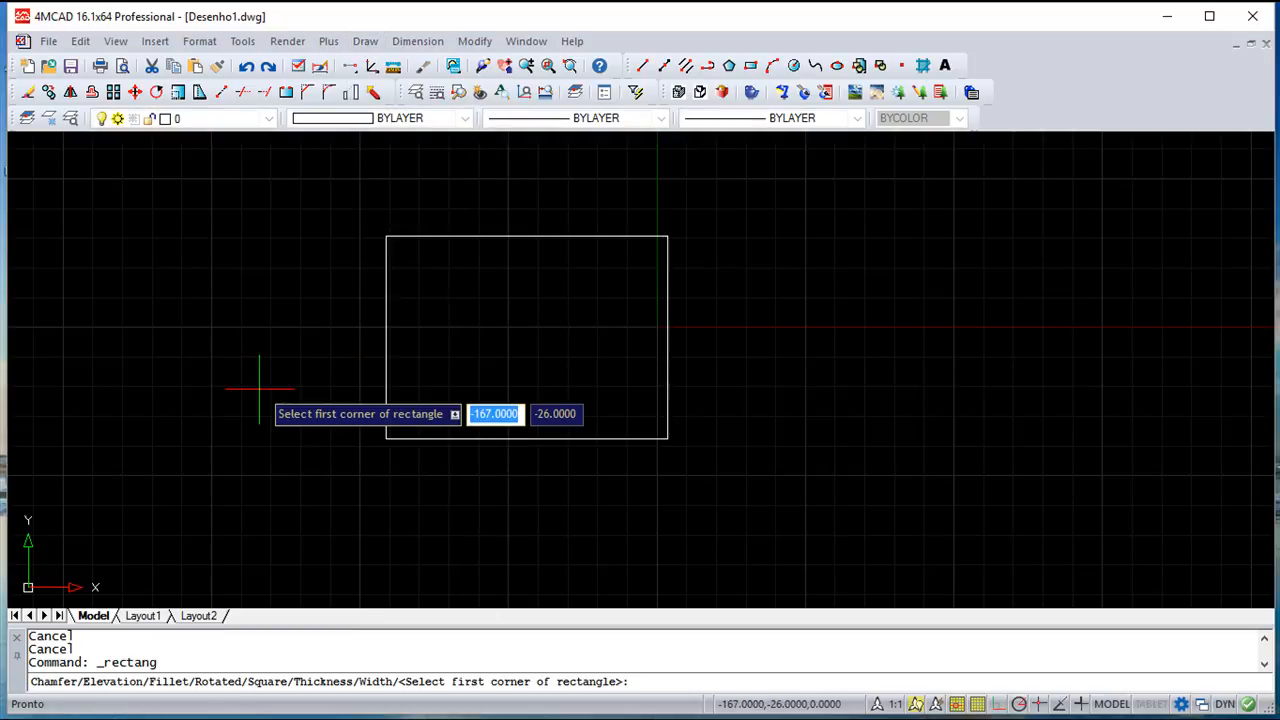
pyautogui.write('f')
pyautogui.press('Return')
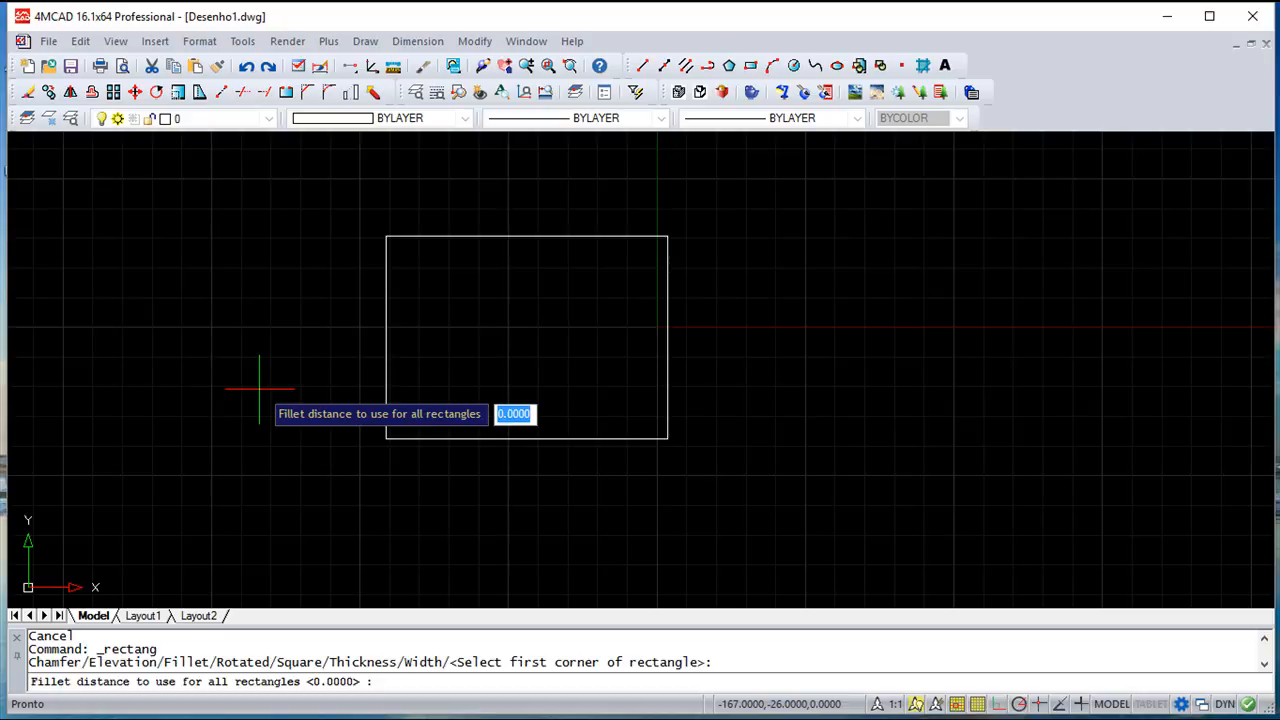
pyautogui.write('3')
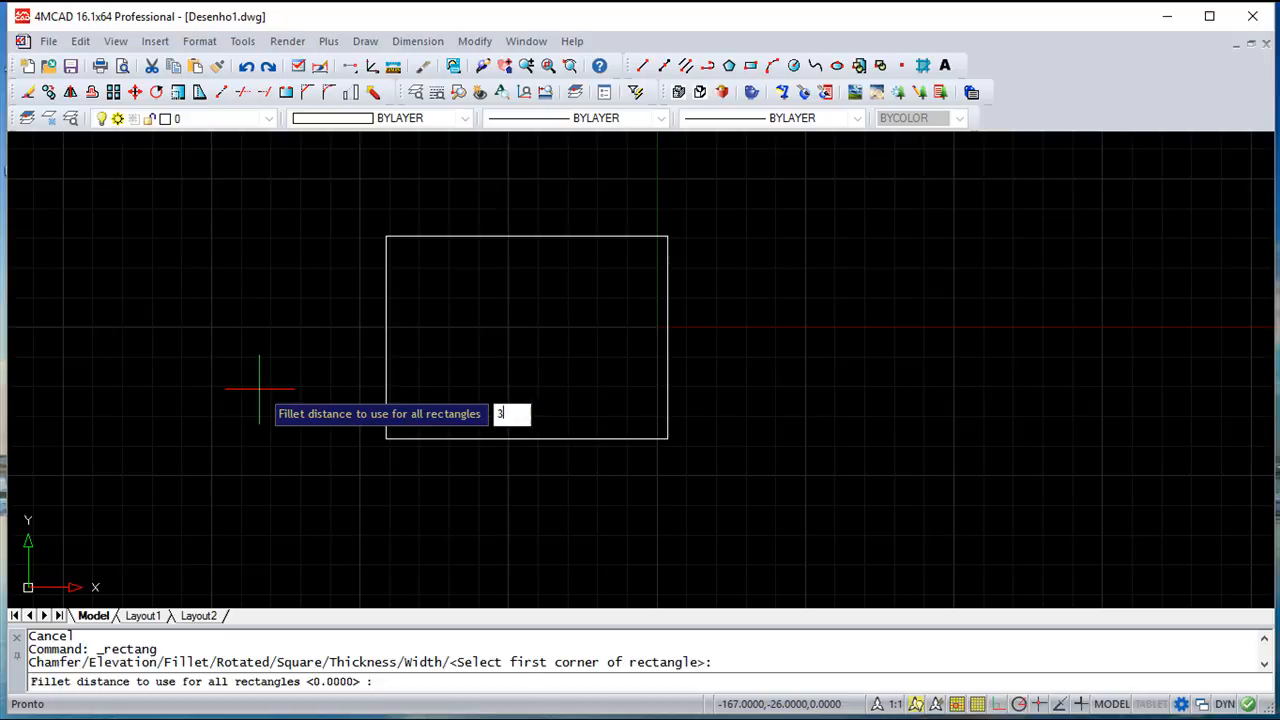
pyautogui.press('Return')
pyautogui.click(811, 481)
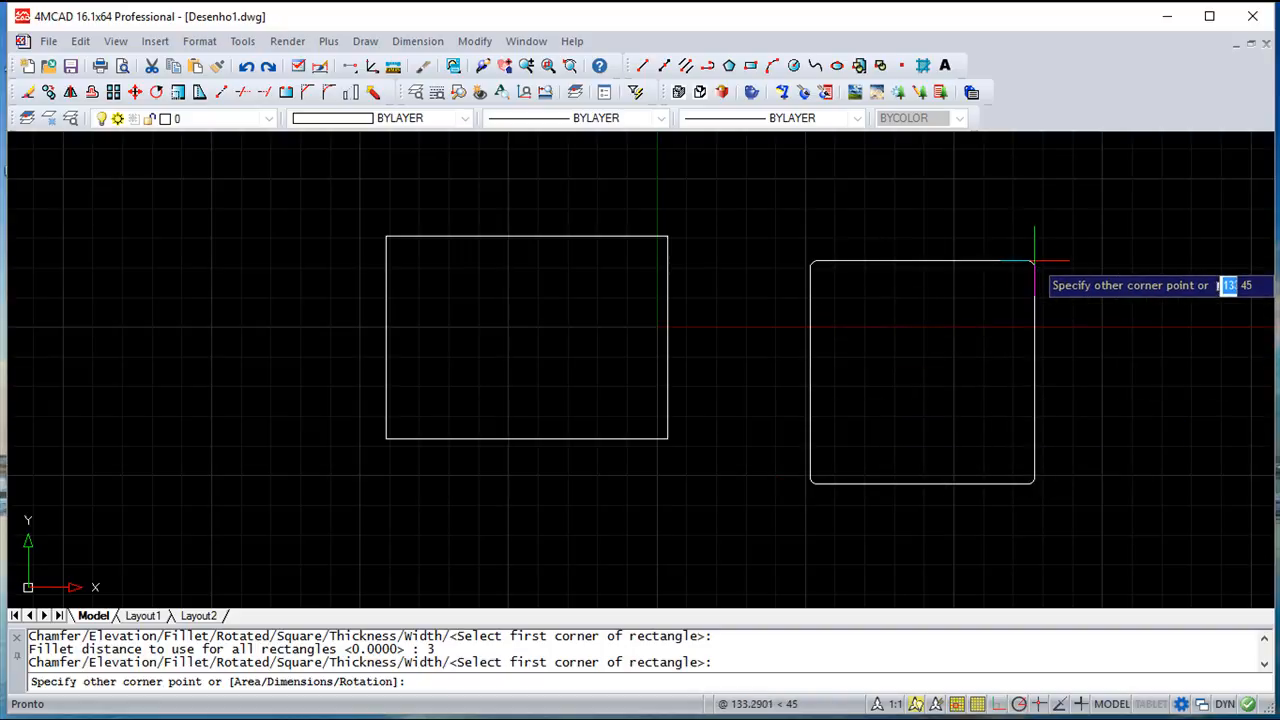
pyautogui.press('Escape')
pyautogui.press('Escape')
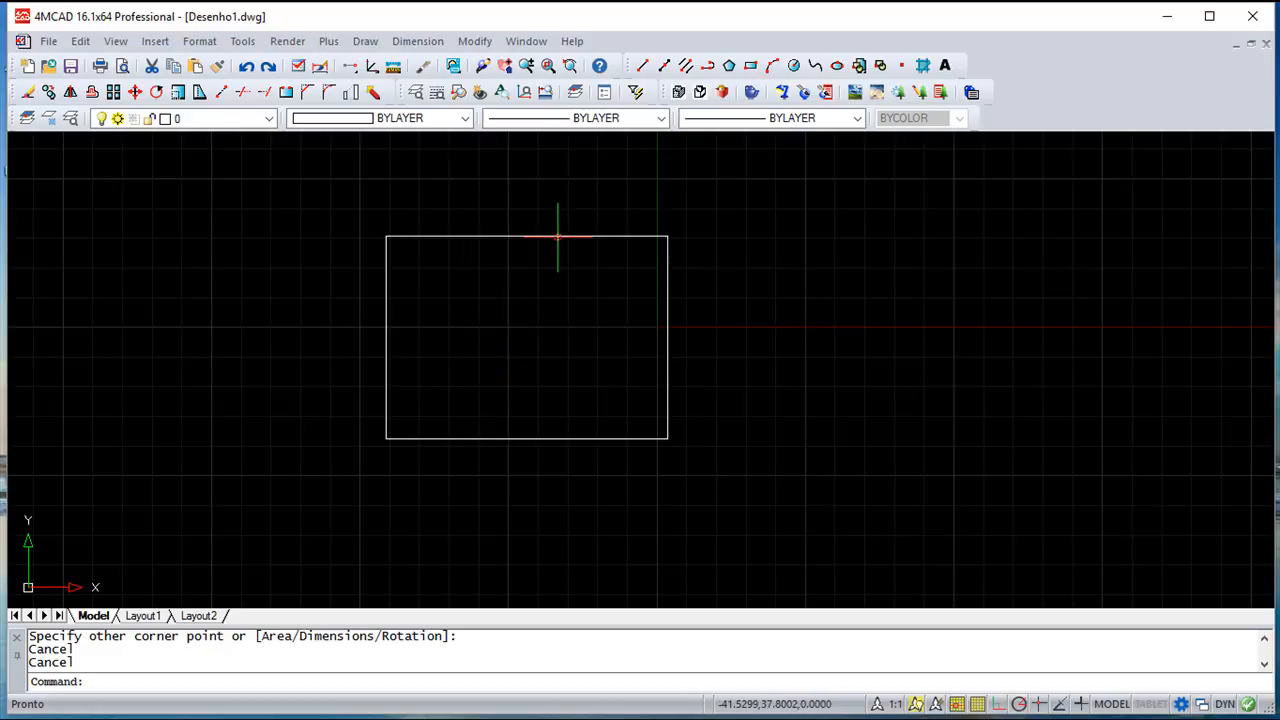
pyautogui.click(557, 237)
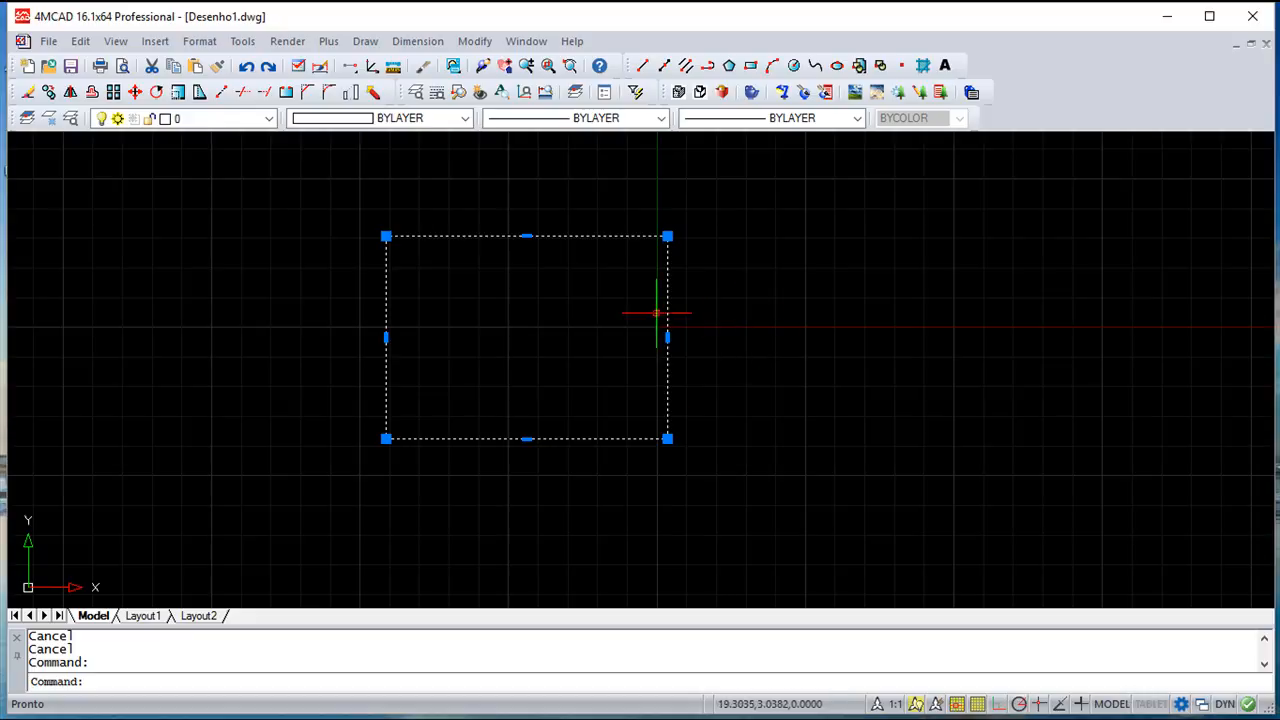
pyautogui.press('Escape')
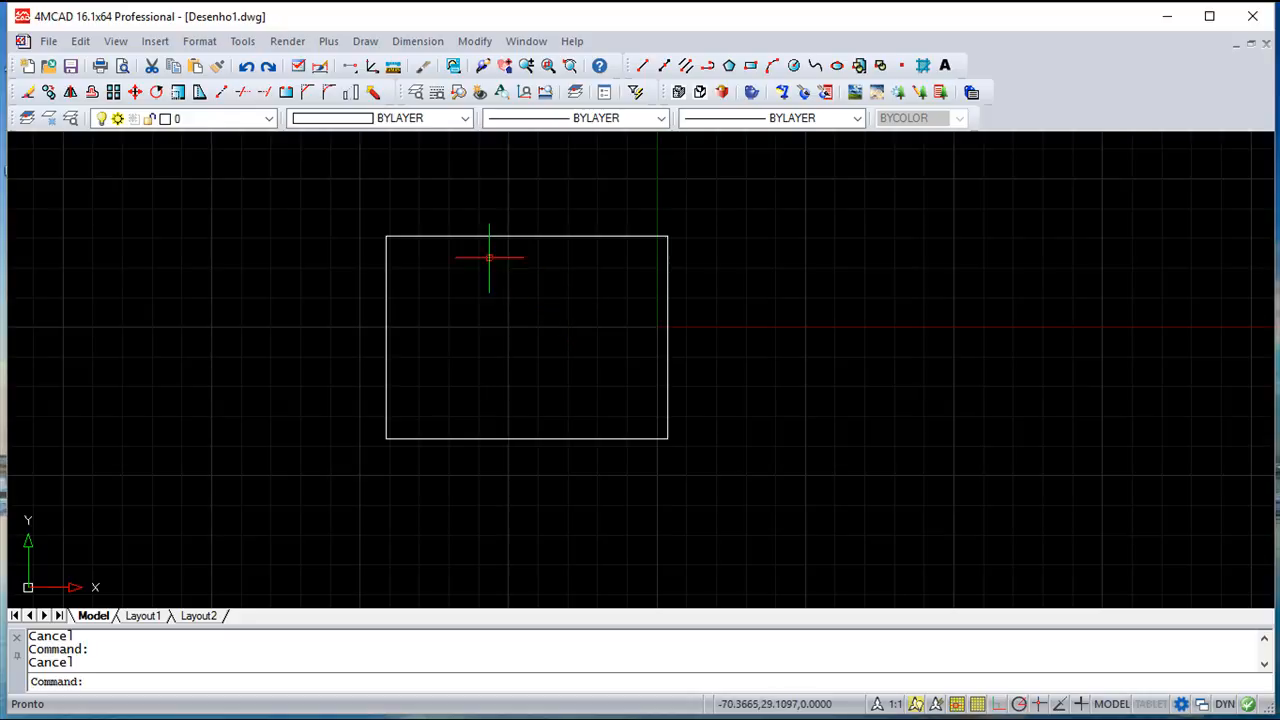
pyautogui.click(364, 45)
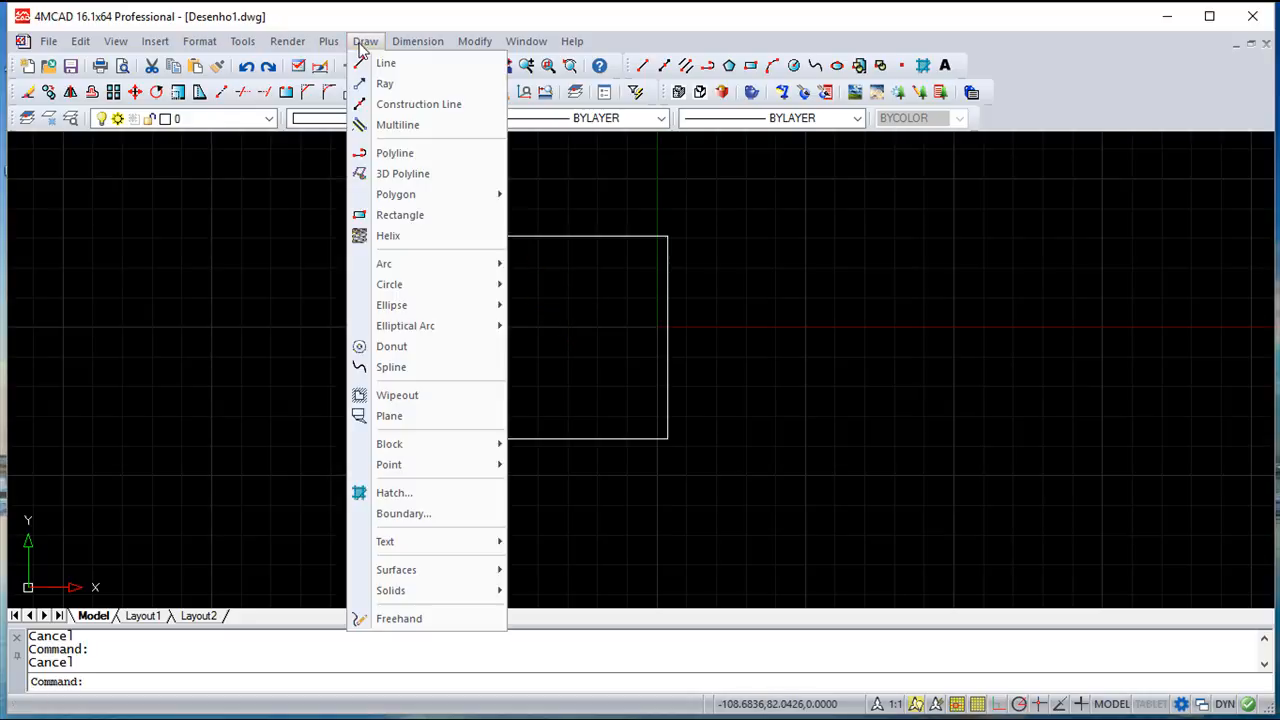
pyautogui.moveTo(401, 201)
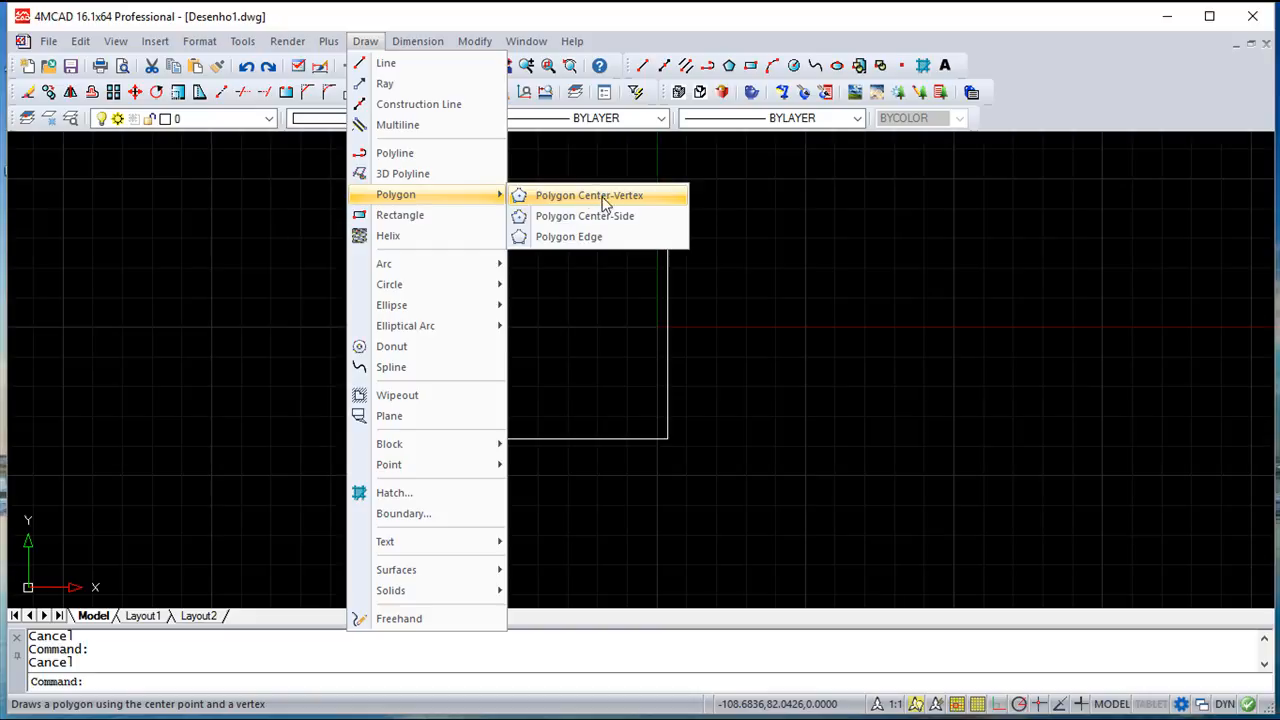
pyautogui.click(611, 203)
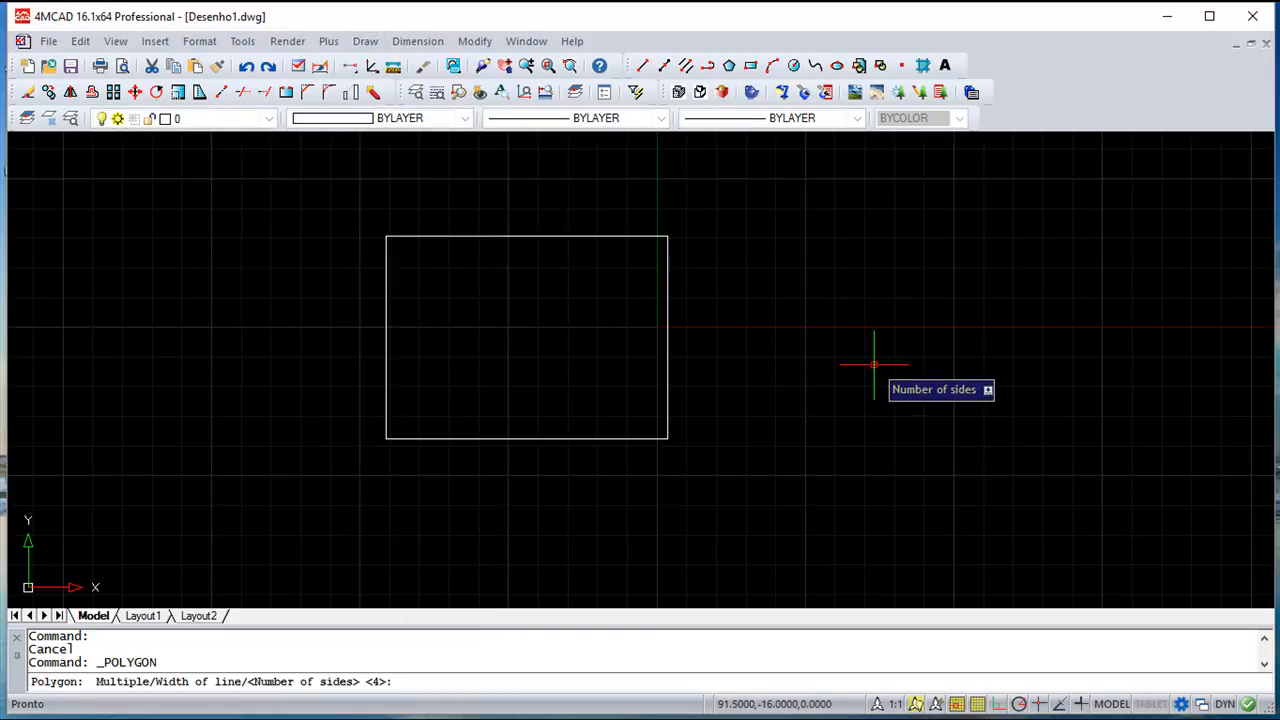
pyautogui.write('6')
pyautogui.press('Return')
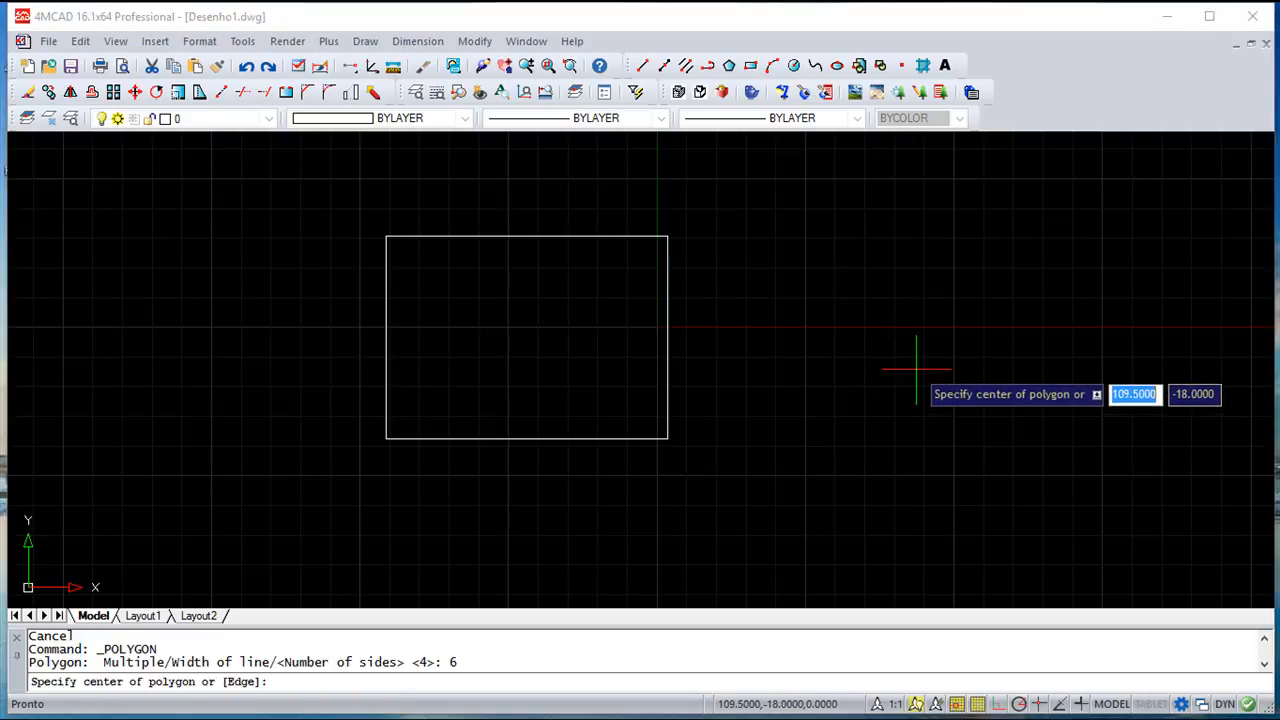
pyautogui.click(916, 369)
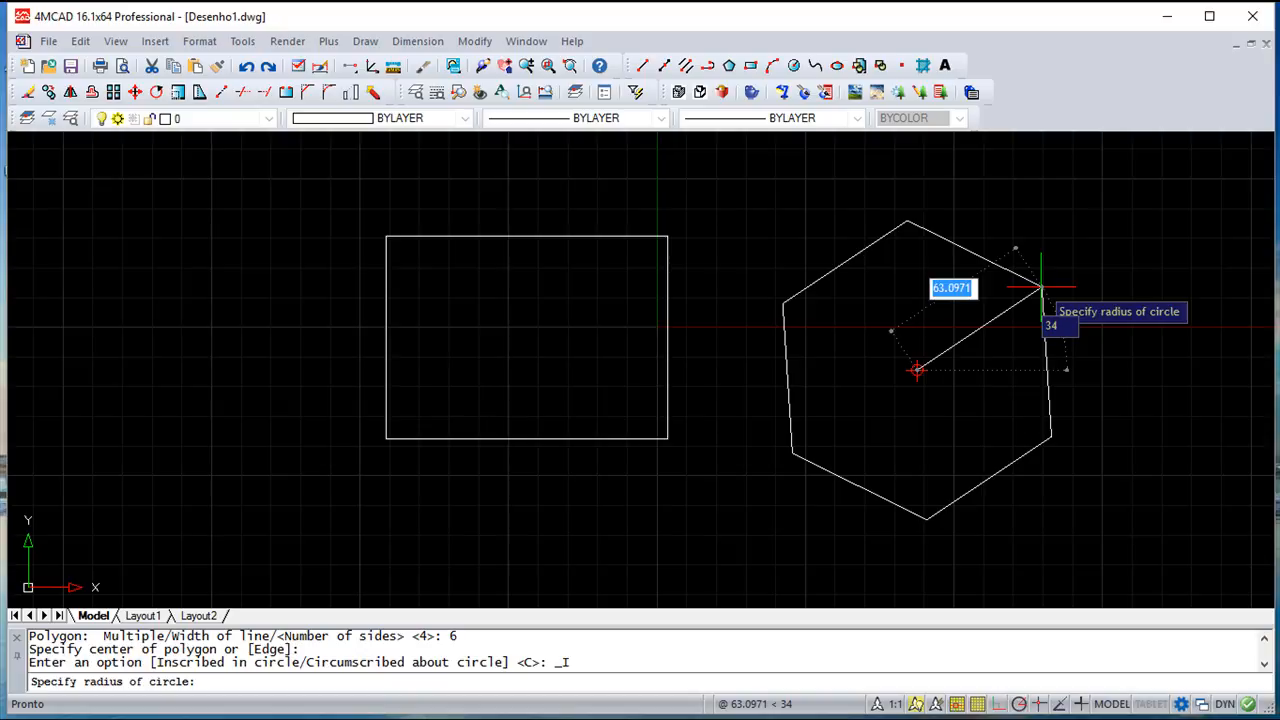
pyautogui.press('Escape')
pyautogui.press('Escape')
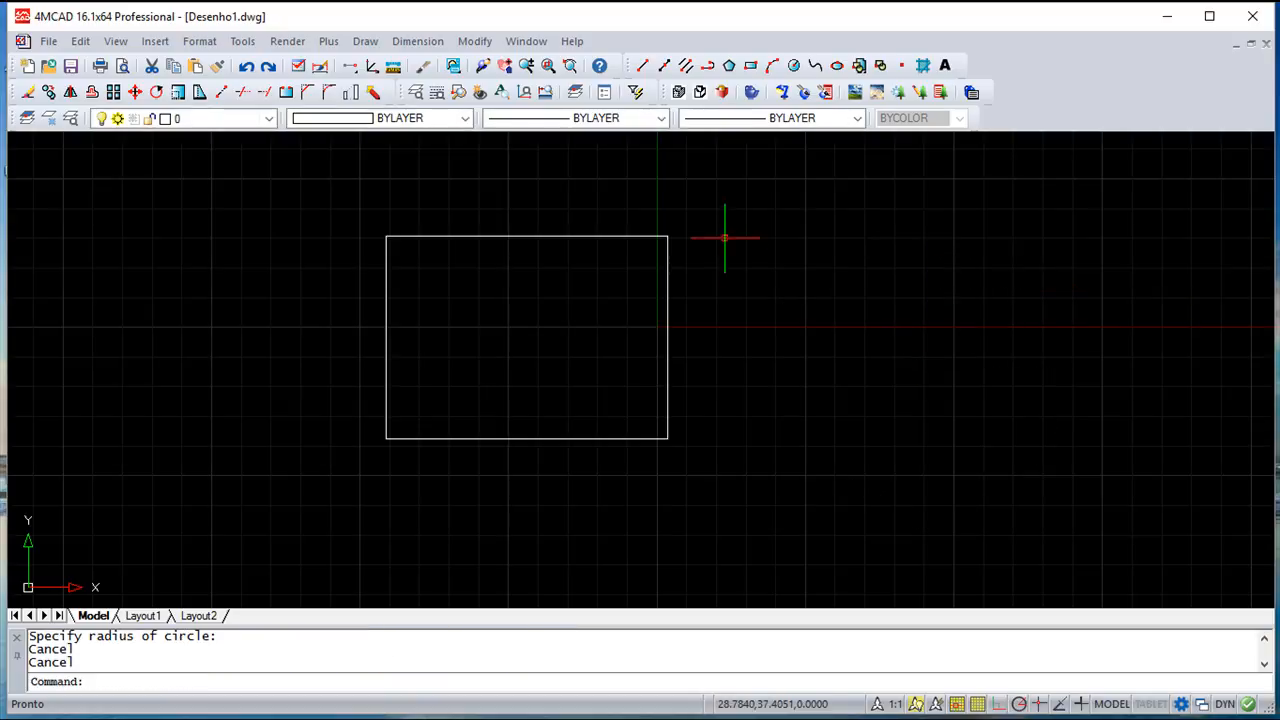
pyautogui.click(372, 44)
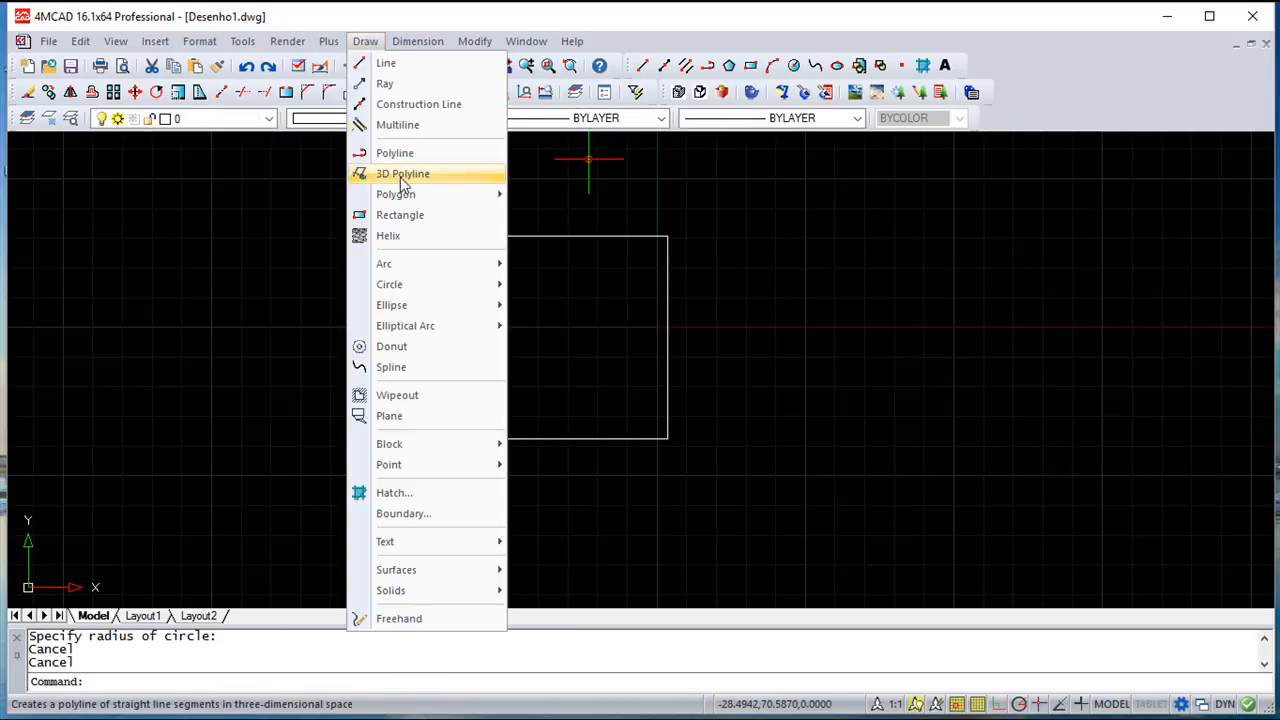
pyautogui.moveTo(408, 200)
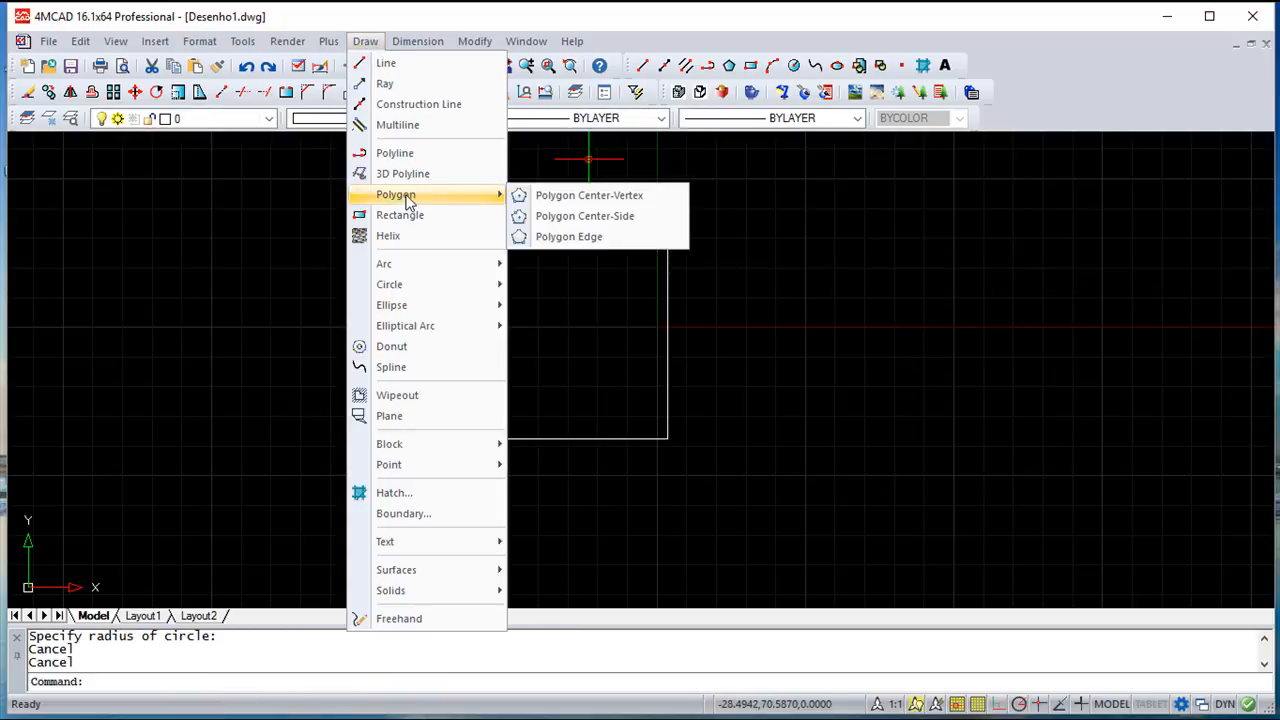
pyautogui.click(590, 217)
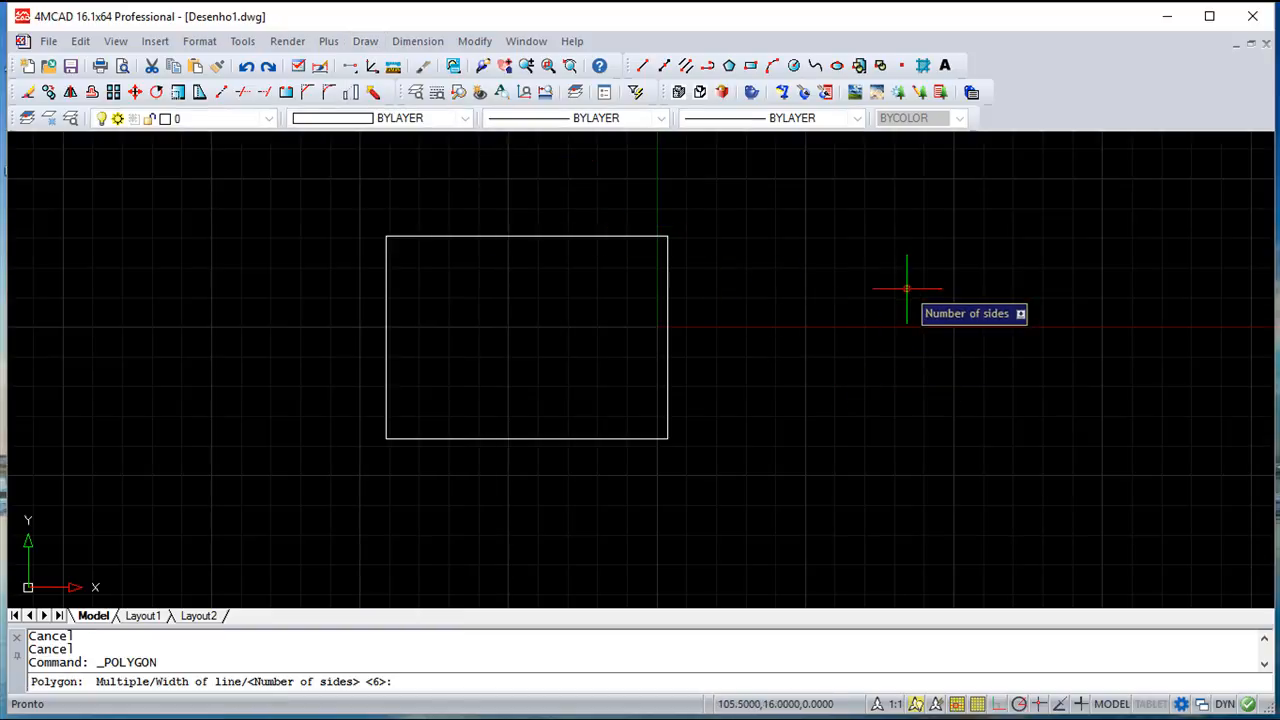
pyautogui.press('Return')
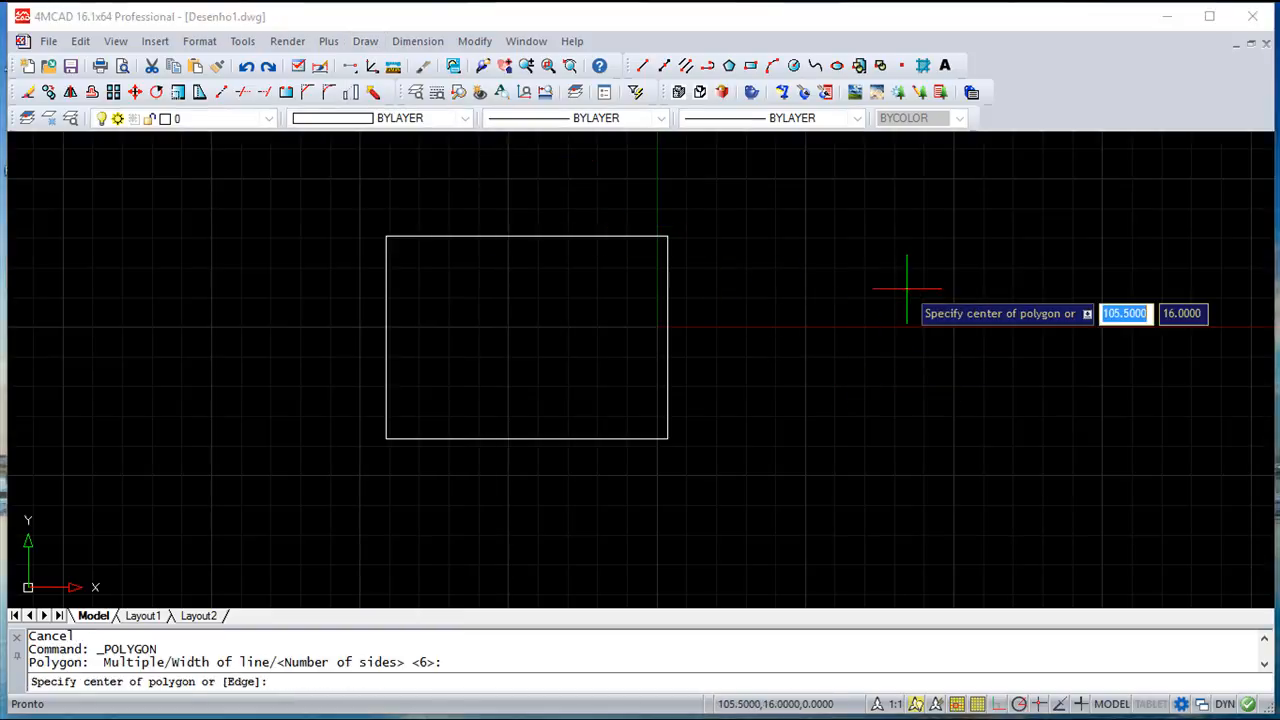
pyautogui.click(849, 328)
pyautogui.press('Return')
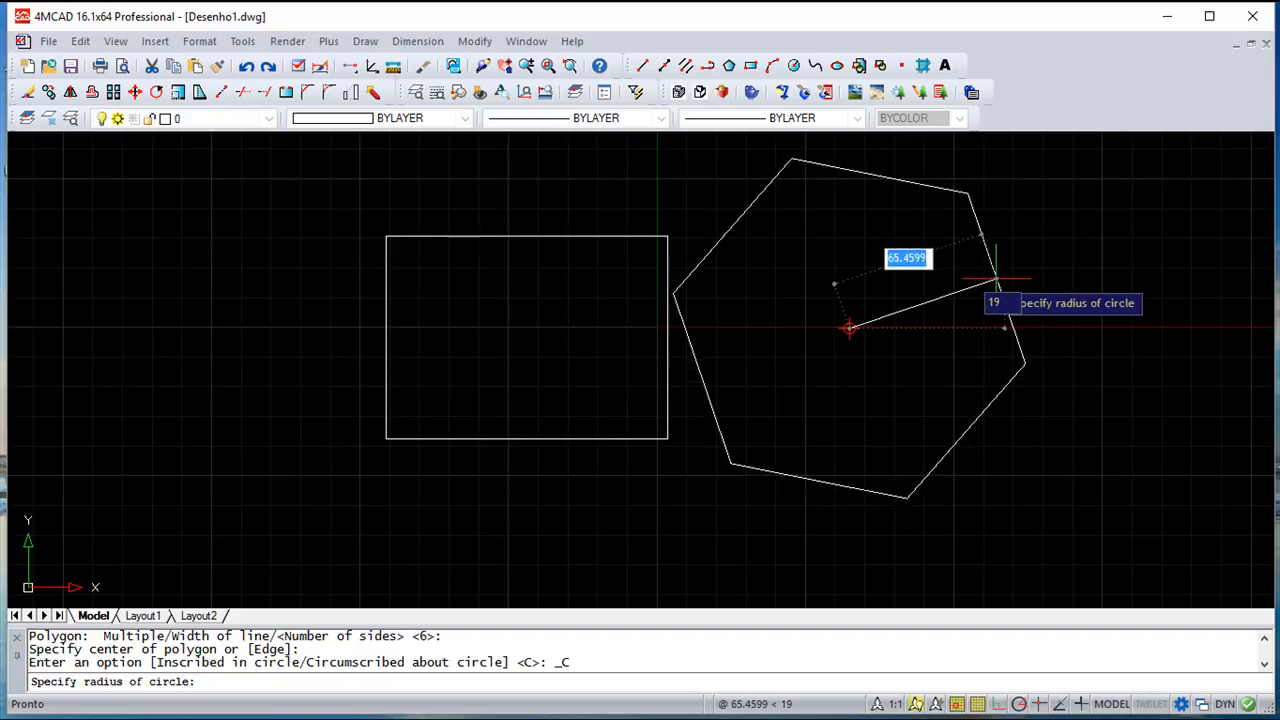
pyautogui.press('Escape')
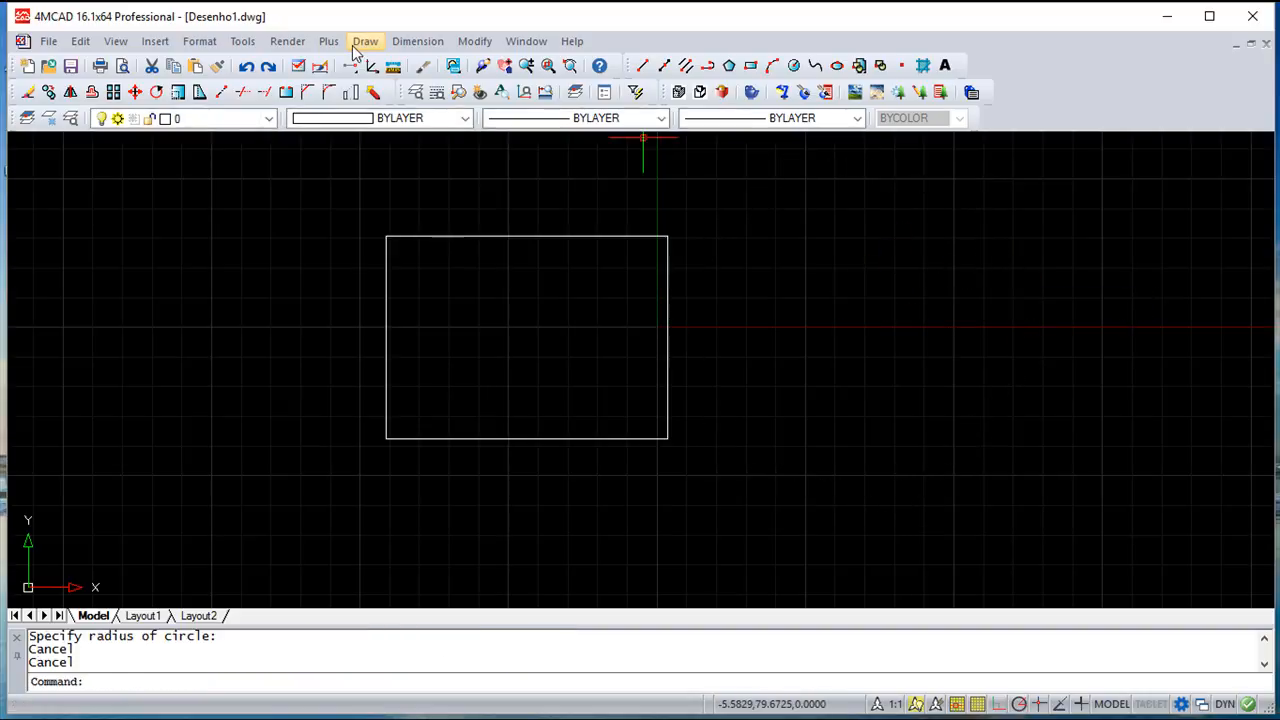
# Start a six-sided polygon by edge, then cancel it before it is drawn
pyautogui.click(360, 42)
pyautogui.moveTo(413, 197)
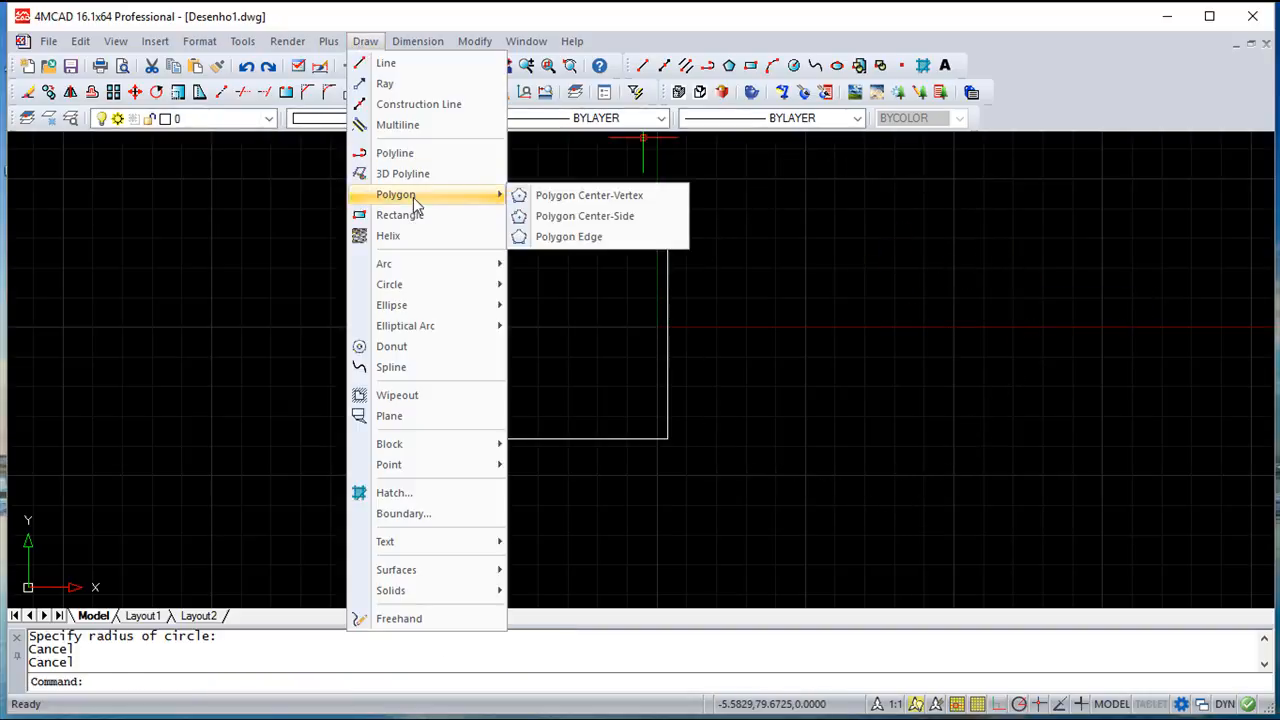
pyautogui.click(601, 240)
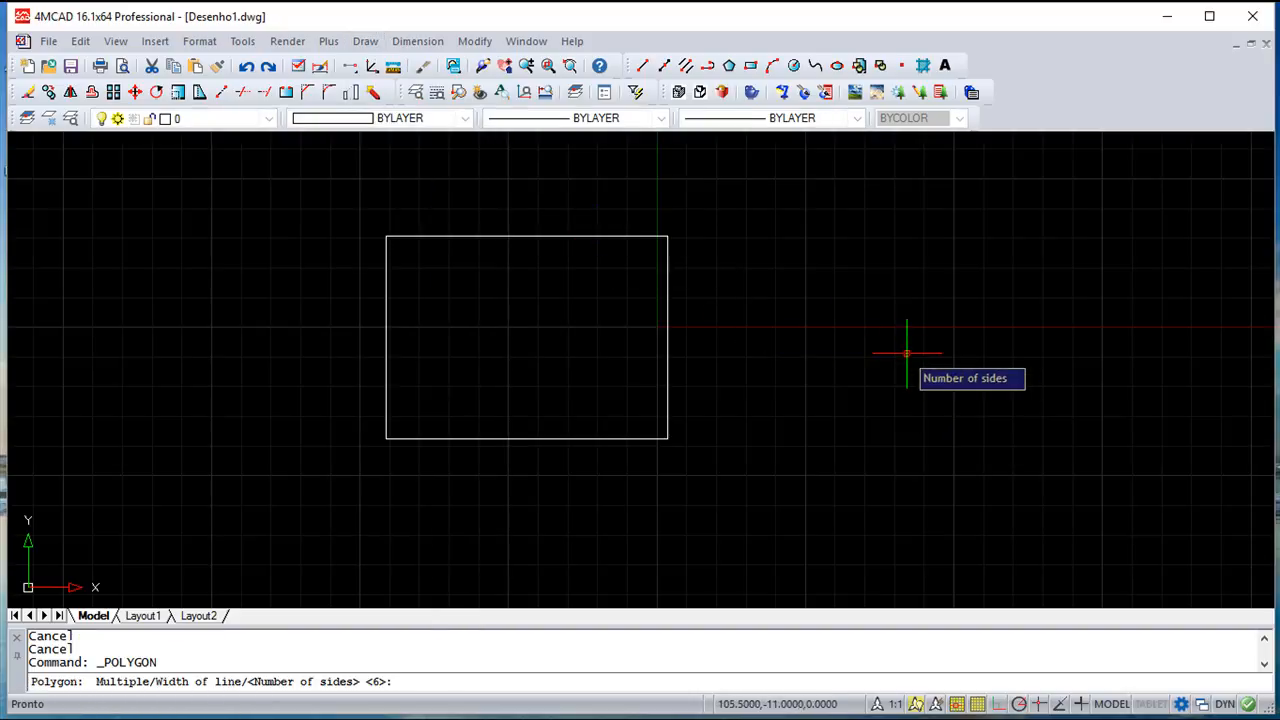
pyautogui.press('Return')
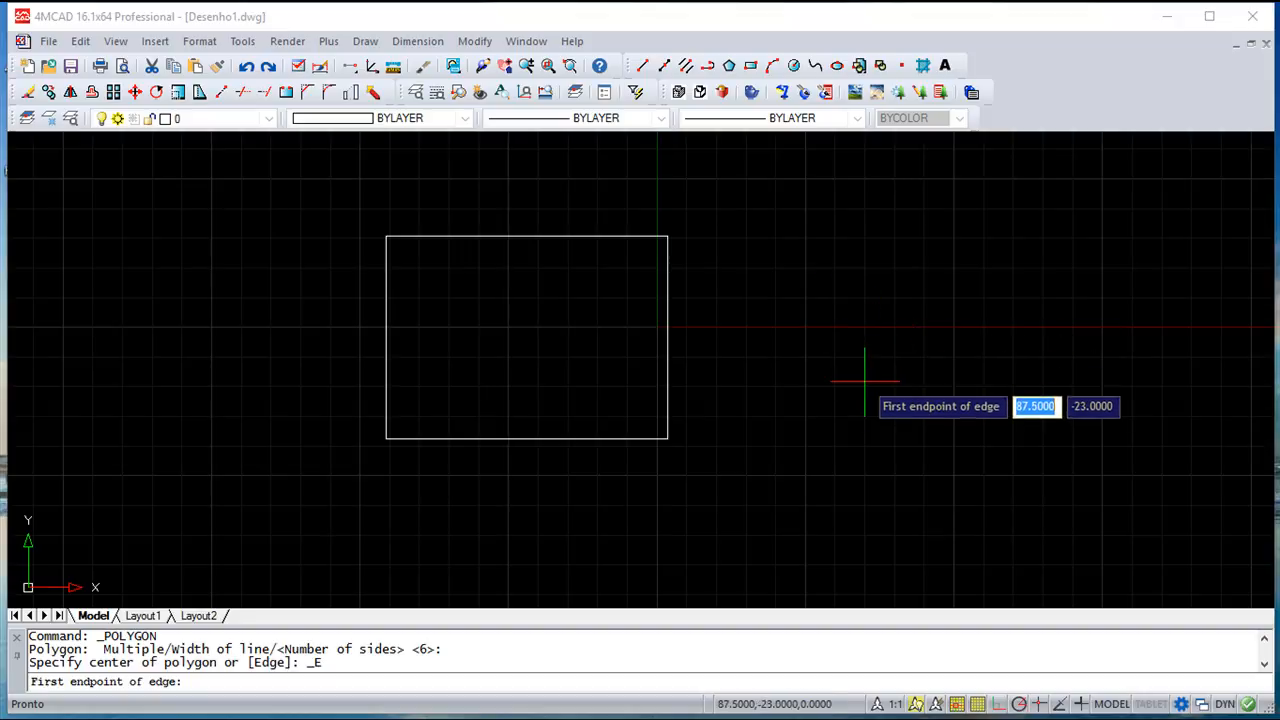
pyautogui.click(832, 414)
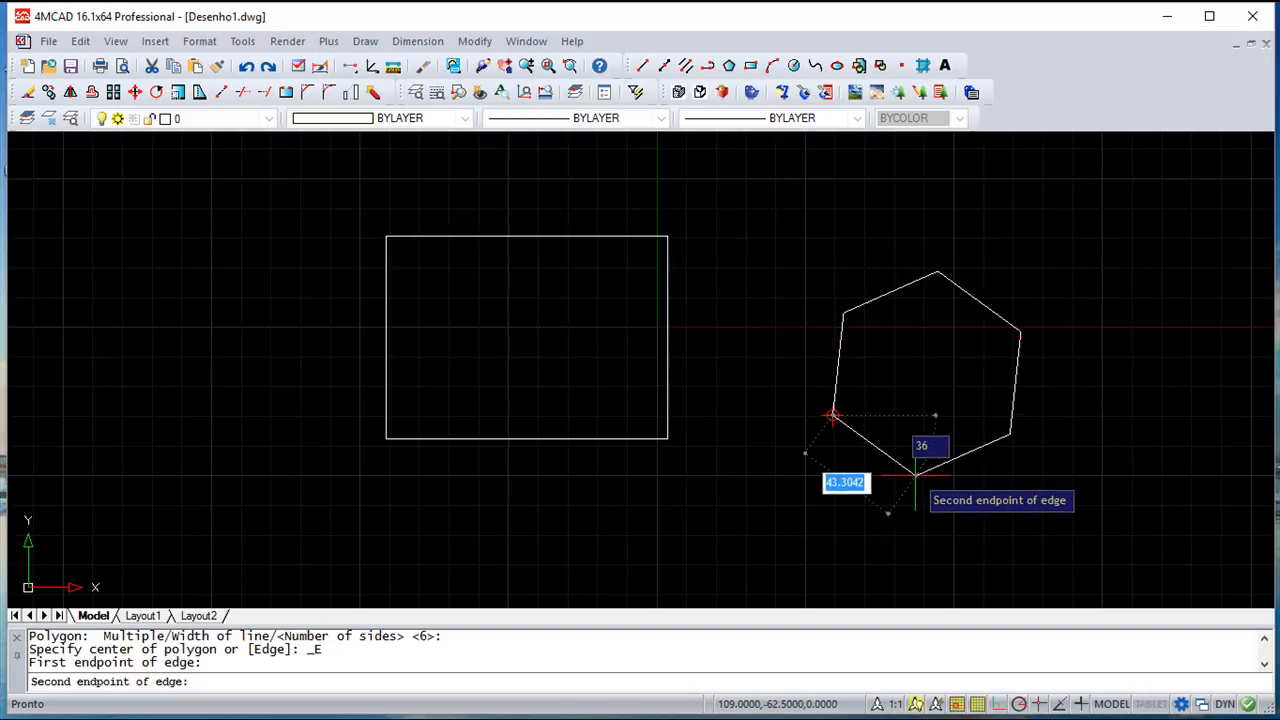
pyautogui.press('Escape')
pyautogui.press('Escape')
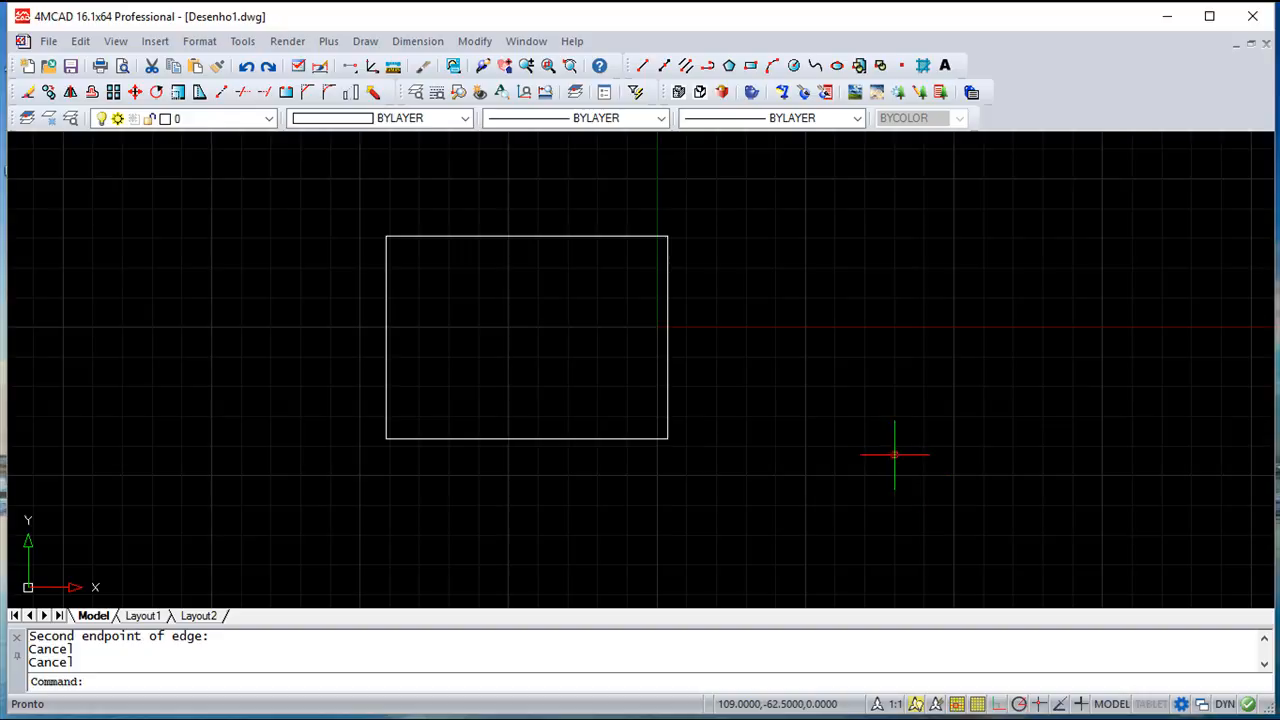
# Erase the rectangle with a selection window, leaving the model space empty
pyautogui.click(475, 41)
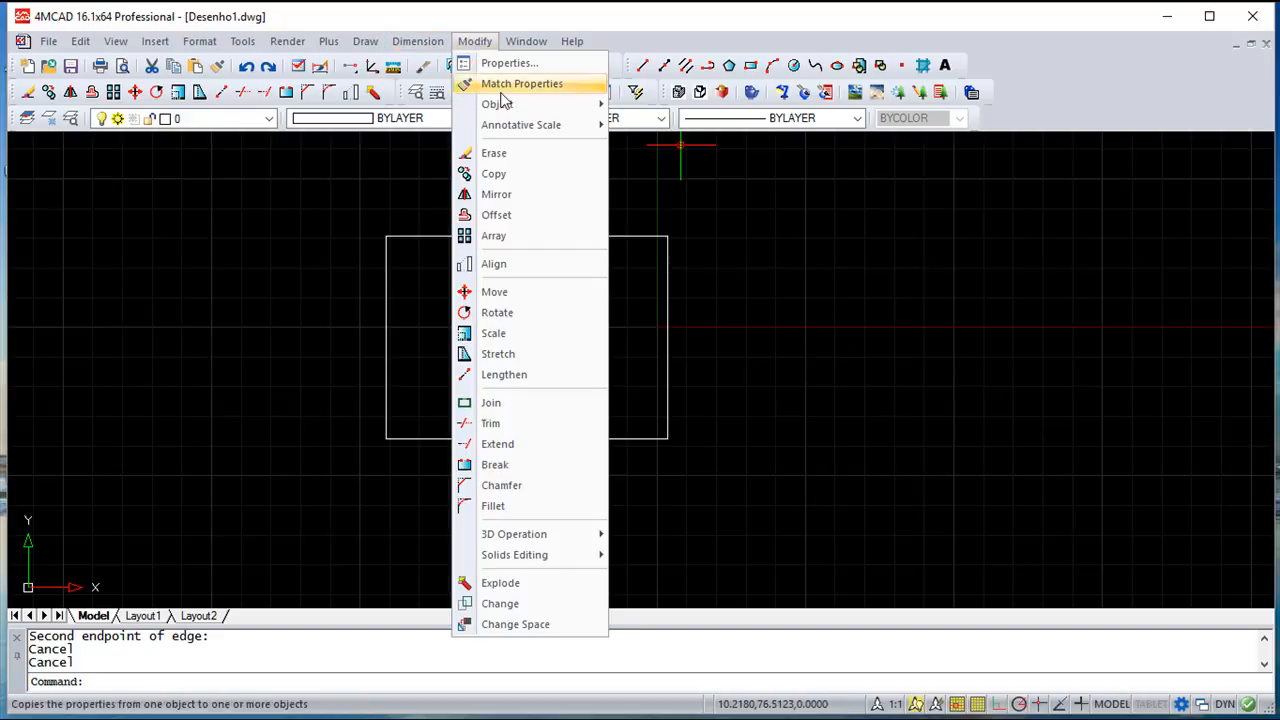
pyautogui.click(524, 156)
pyautogui.click(724, 472)
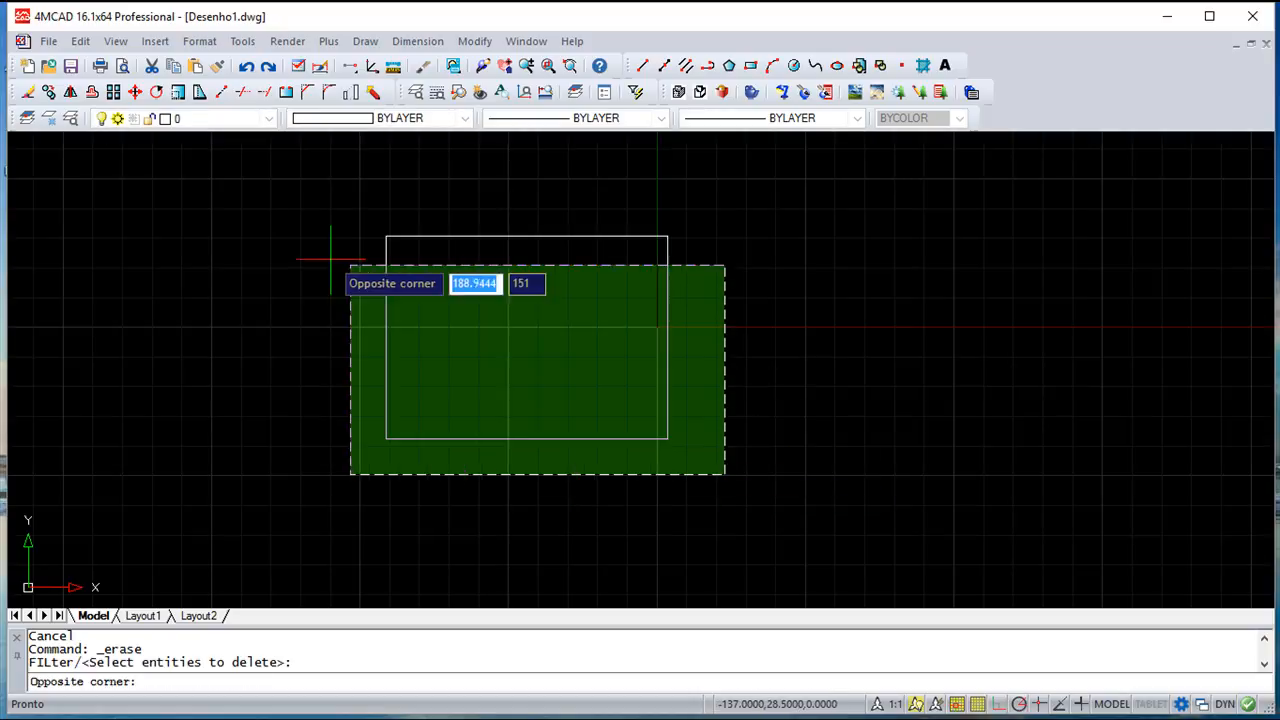
pyautogui.click(250, 208)
pyautogui.press('Return')
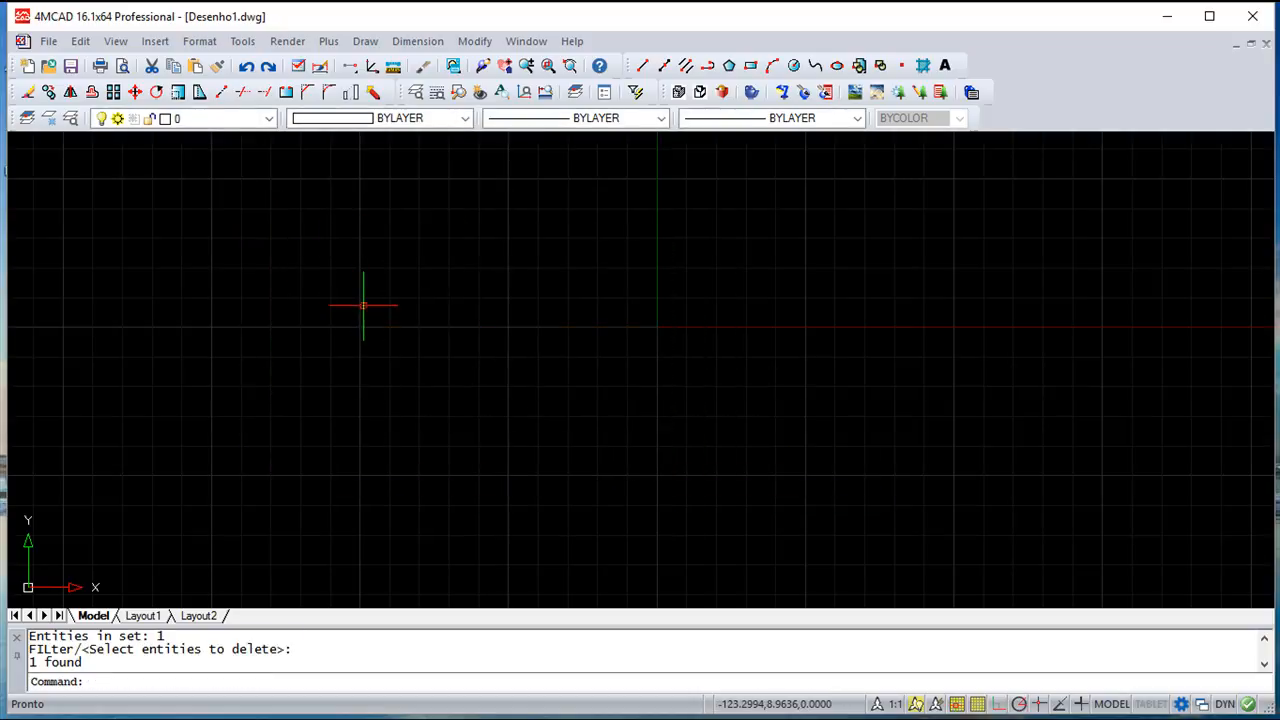
pyautogui.click(371, 43)
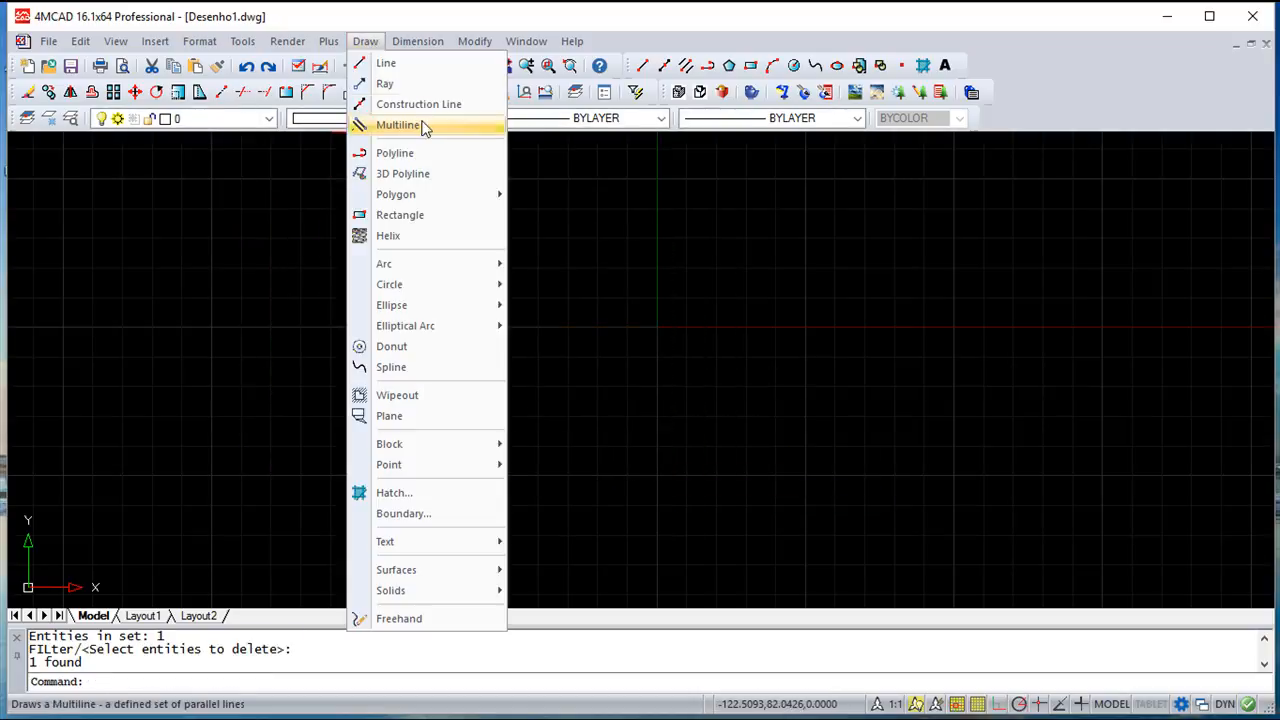
# Start a polyline with two straight segments forming a V
pyautogui.click(424, 155)
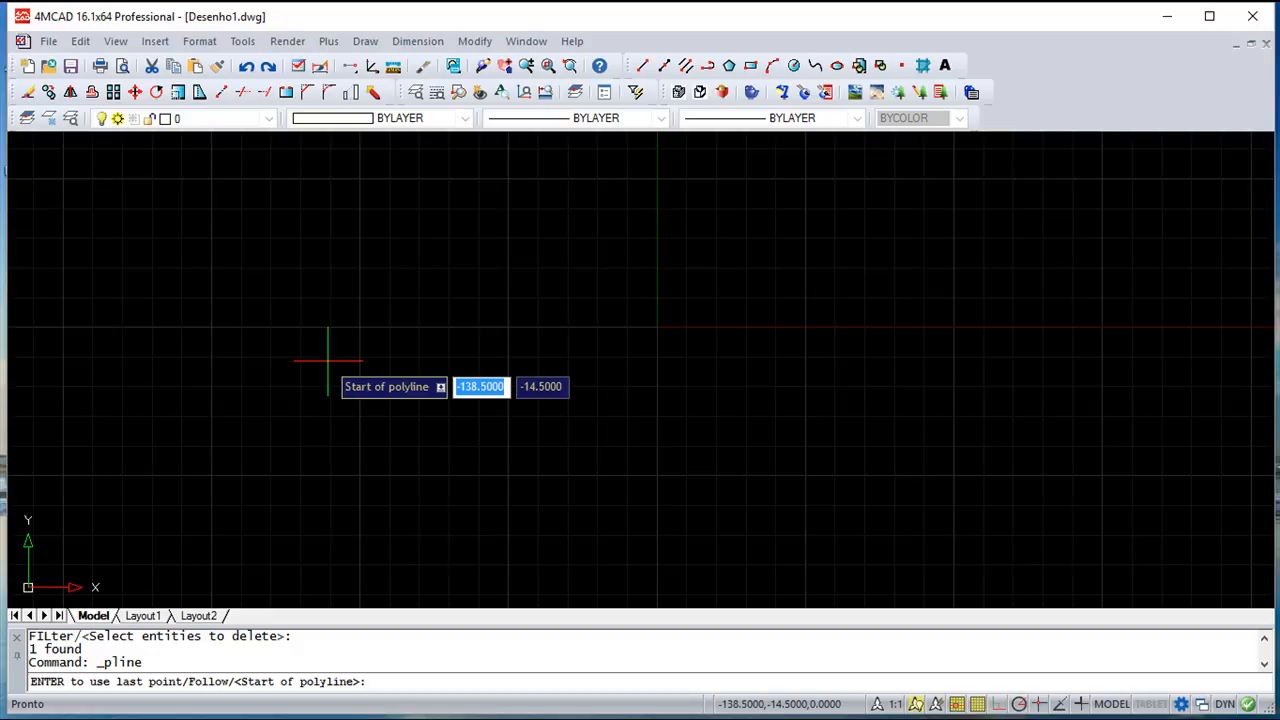
pyautogui.click(247, 270)
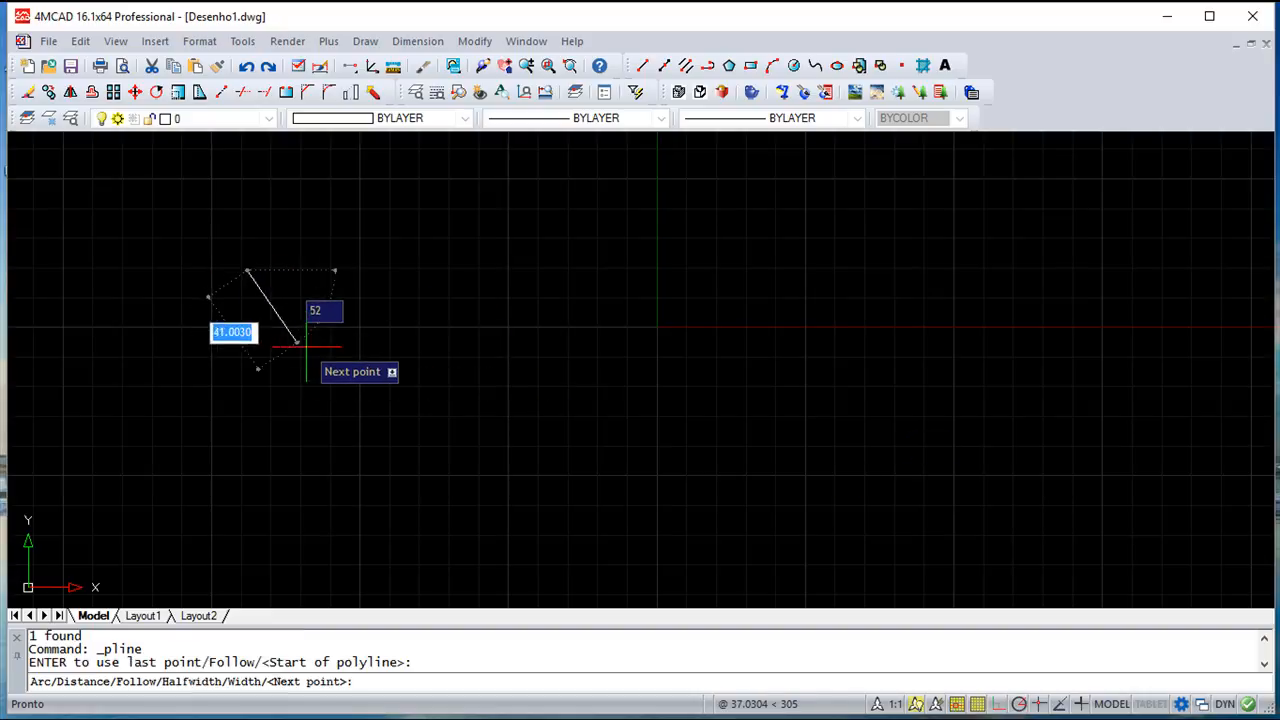
pyautogui.click(381, 411)
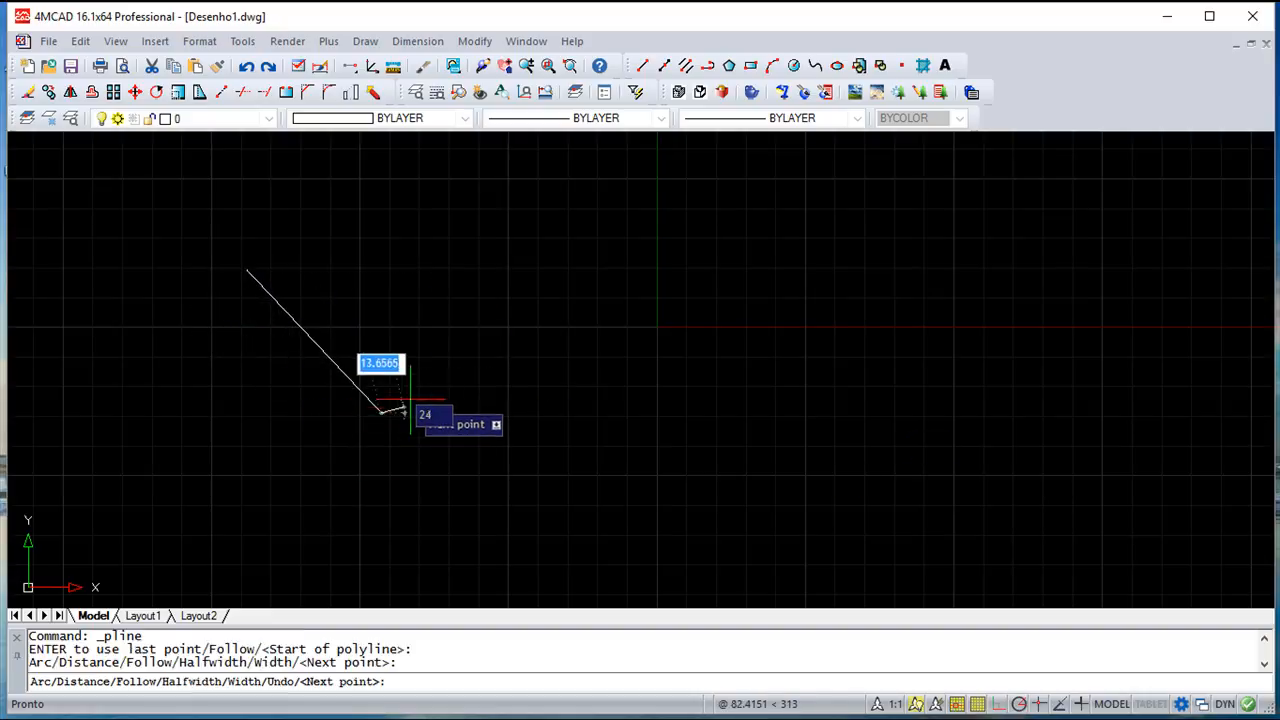
pyautogui.click(477, 293)
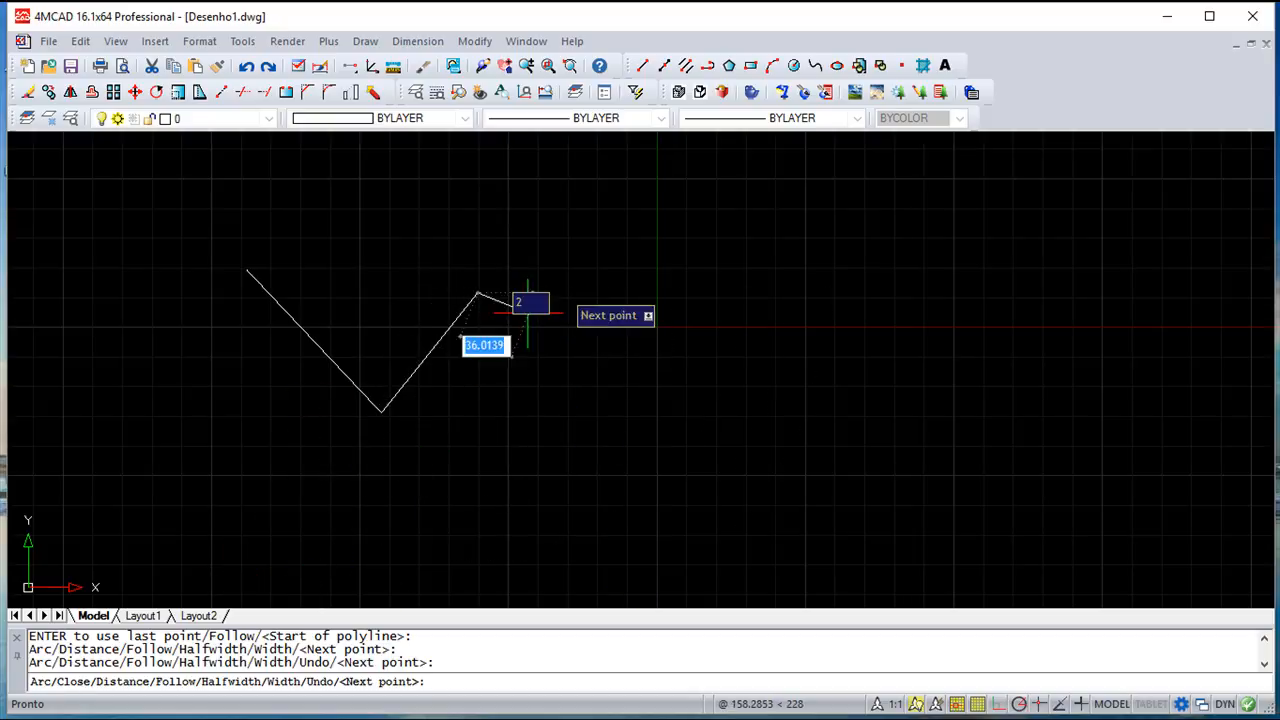
# Switch the polyline to arcs and add two joined arcs forming an S-curve
pyautogui.write('a')
pyautogui.press('Return')
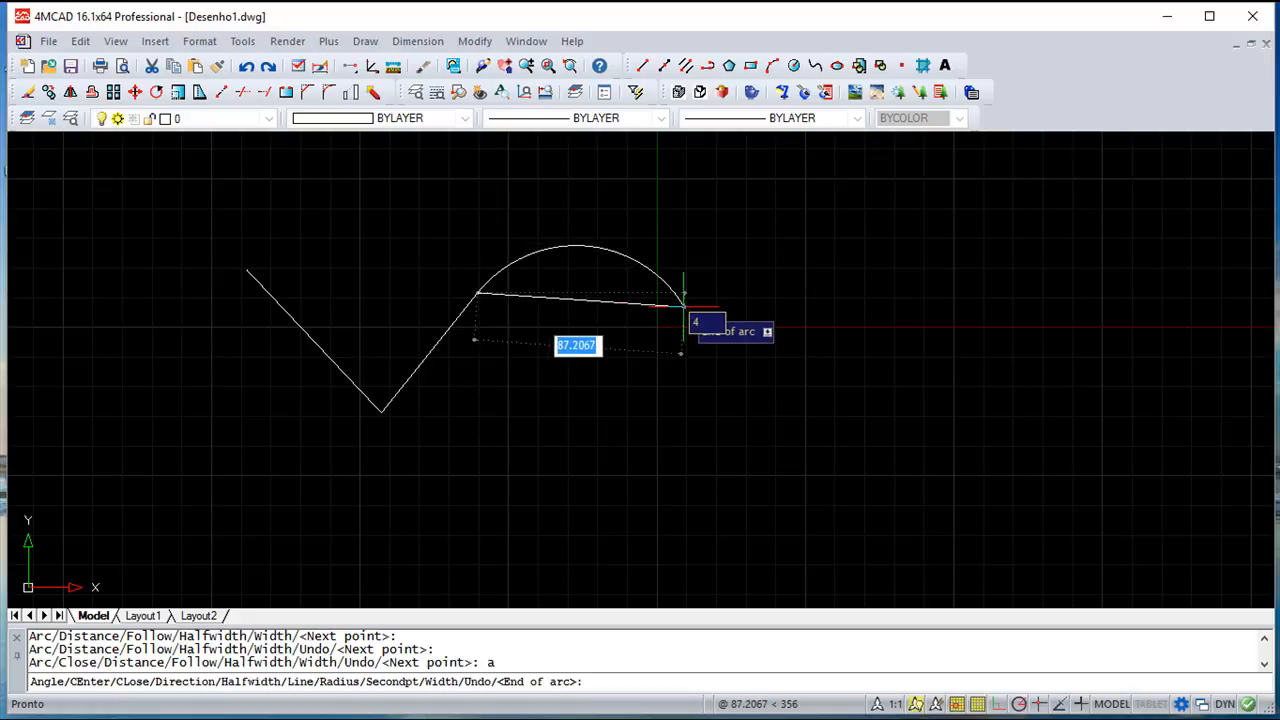
pyautogui.click(657, 358)
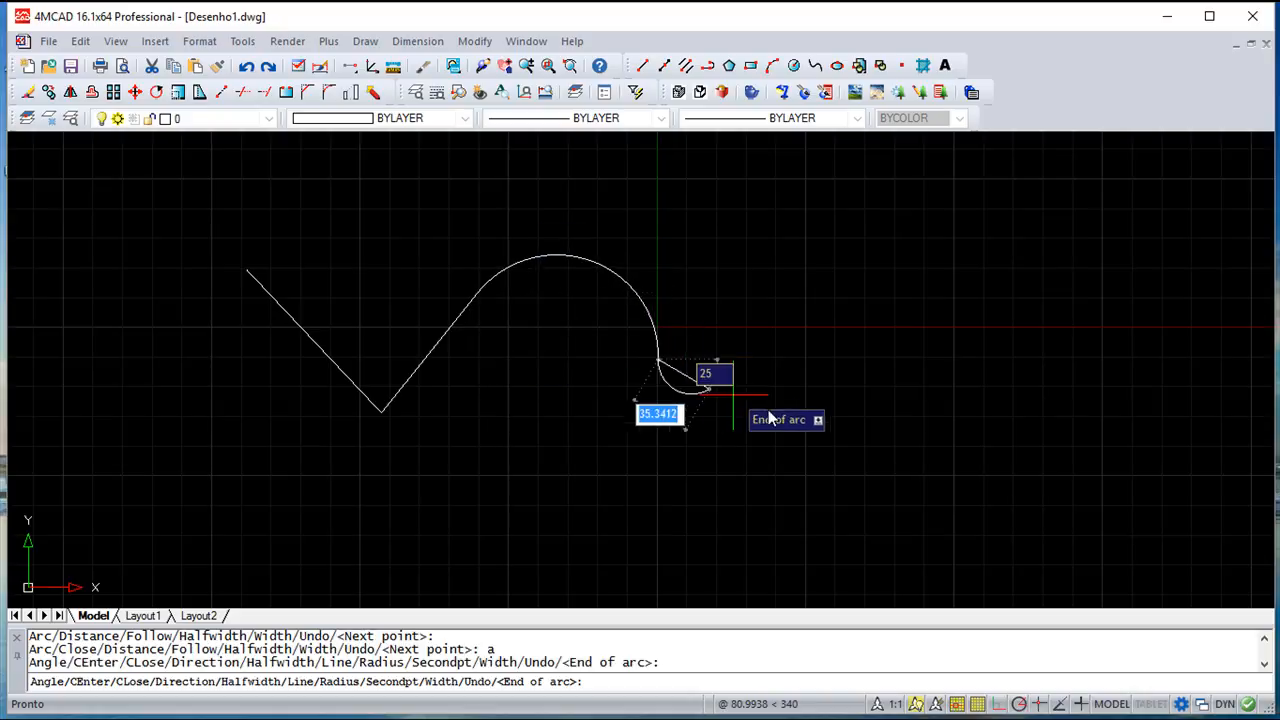
pyautogui.click(814, 418)
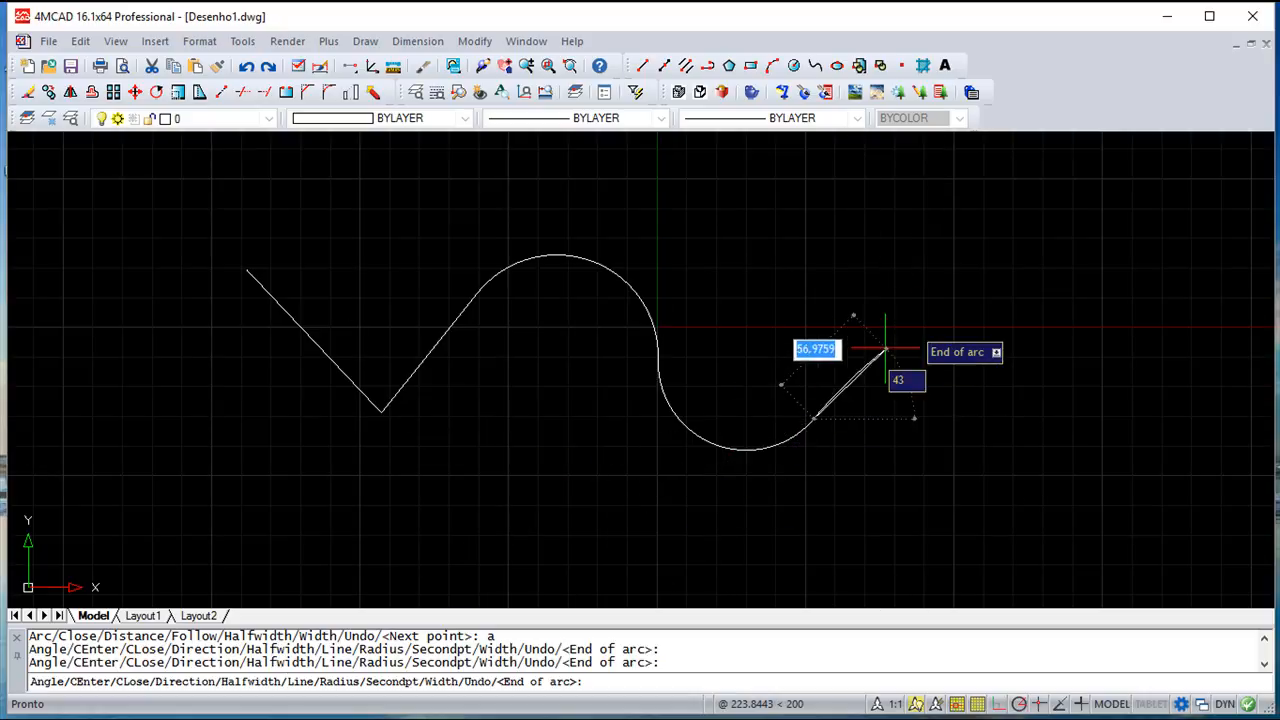
# Return to lines, add a 20-unit segment by distance and angle, then segments down and left
pyautogui.write('l')
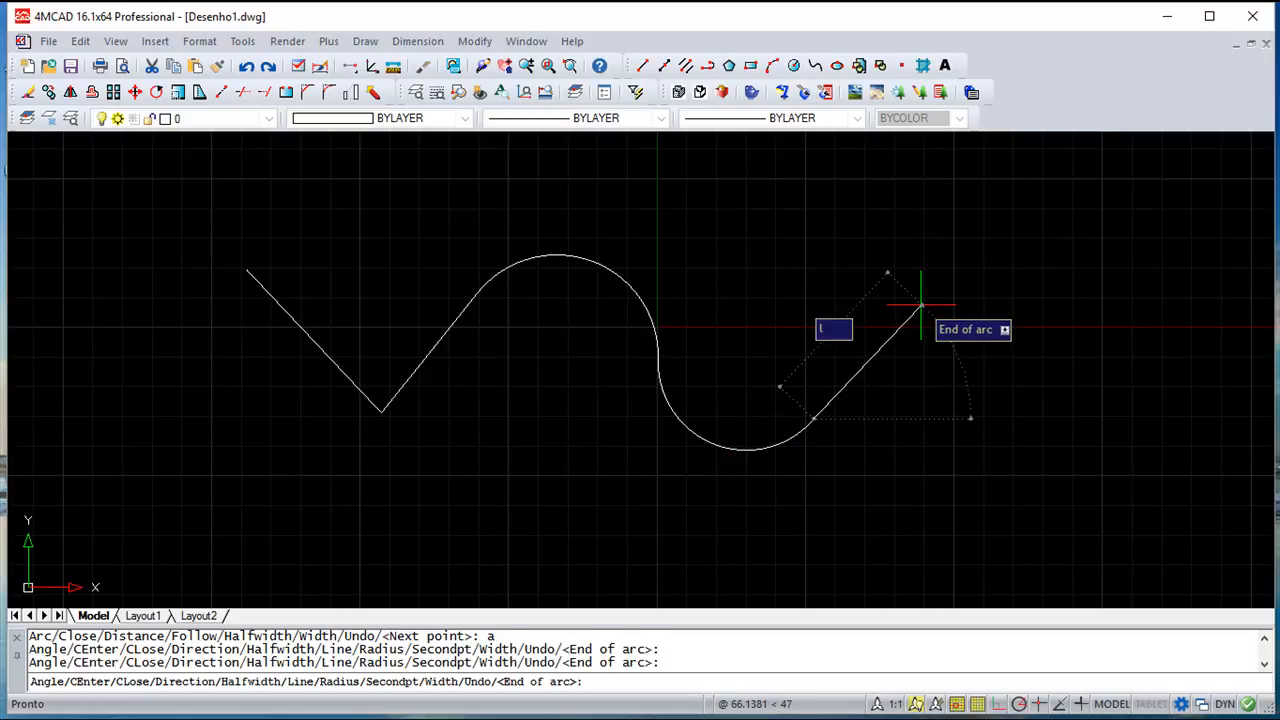
pyautogui.press('Return')
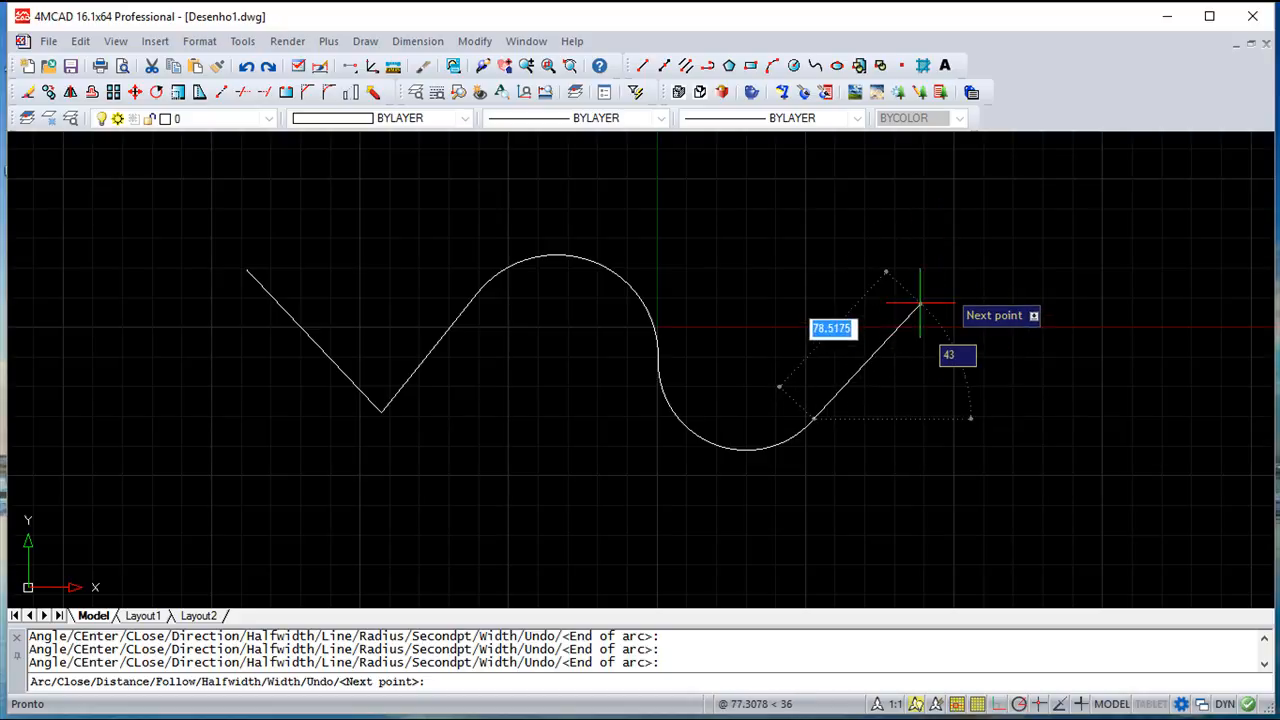
pyautogui.write('d')
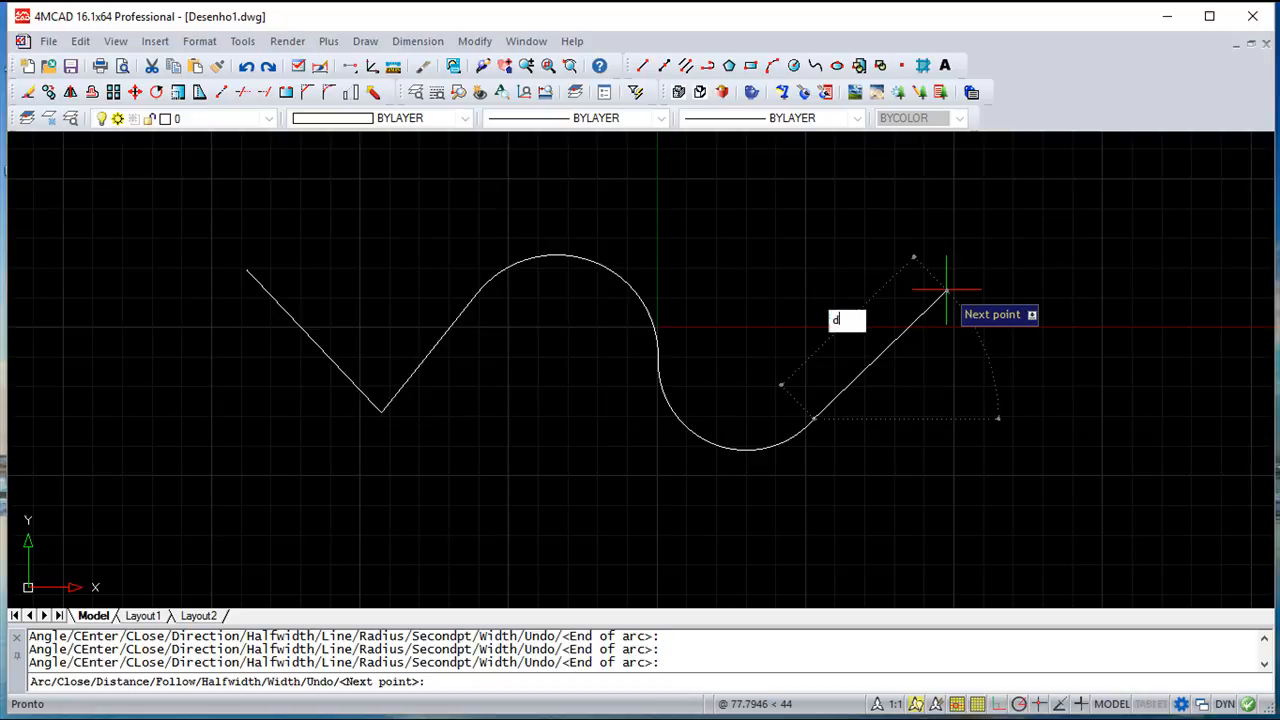
pyautogui.press('Return')
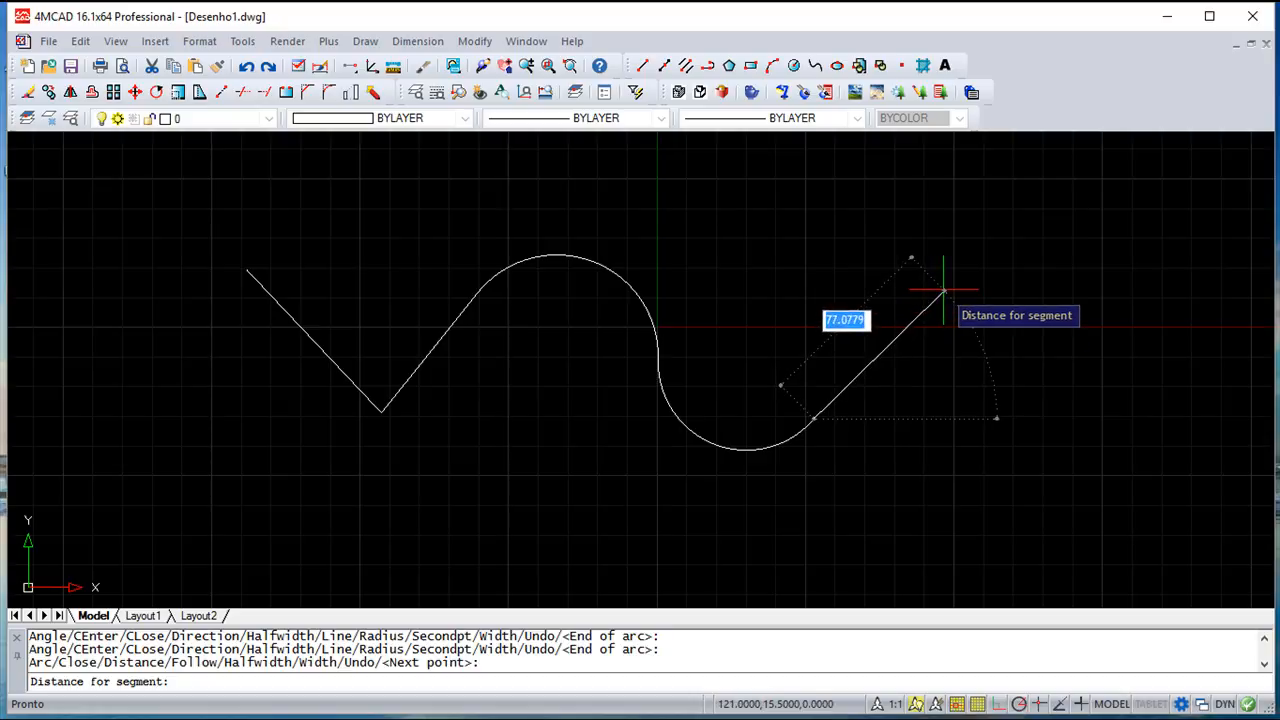
pyautogui.write('20')
pyautogui.press('Return')
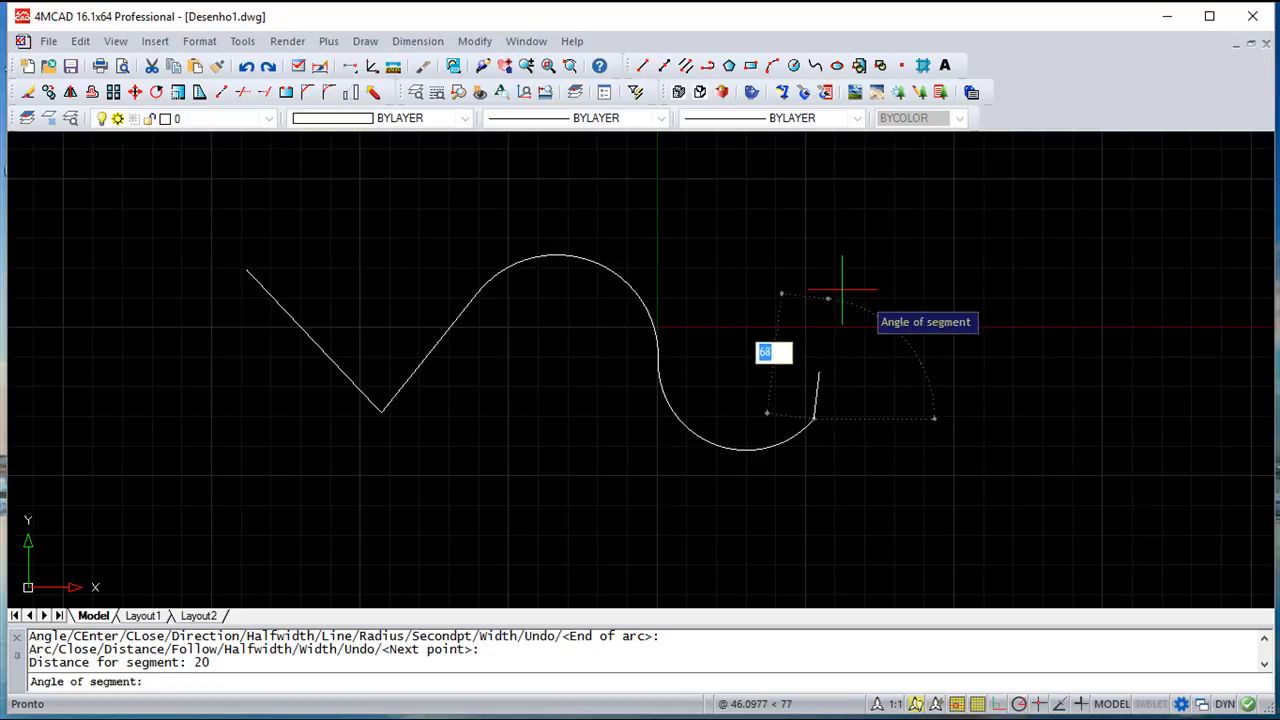
pyautogui.click(925, 305)
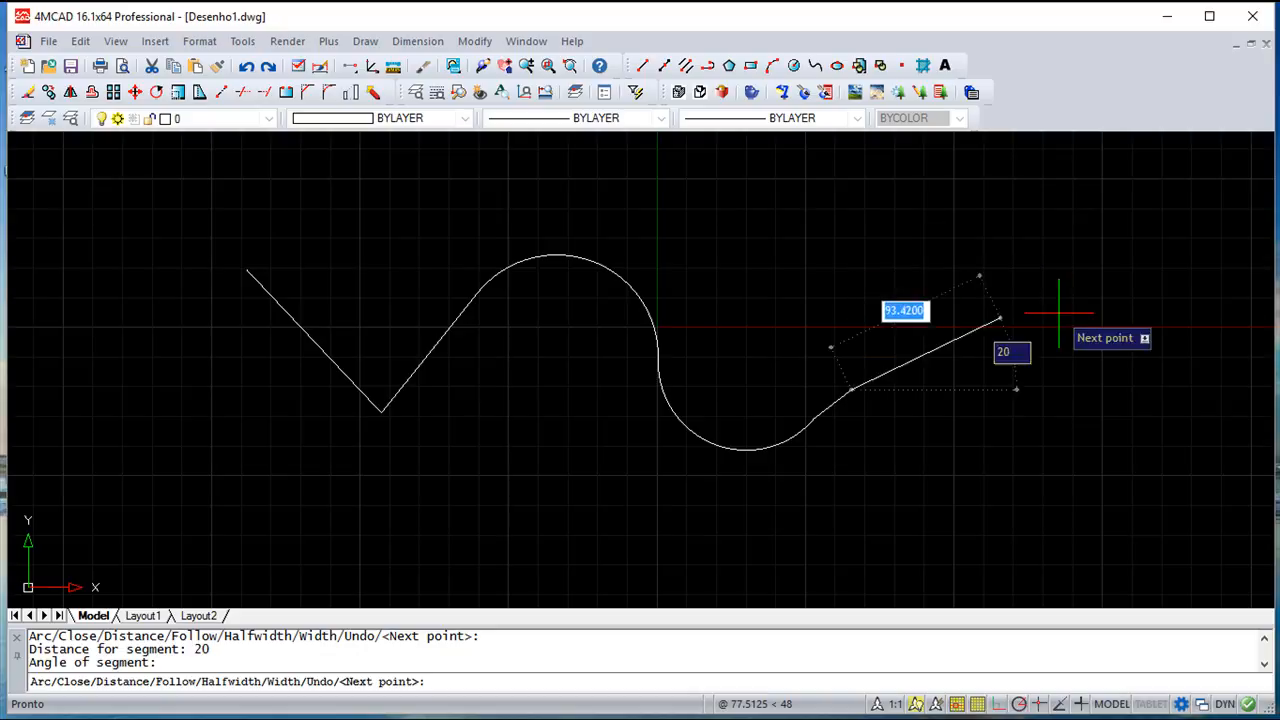
pyautogui.click(853, 535)
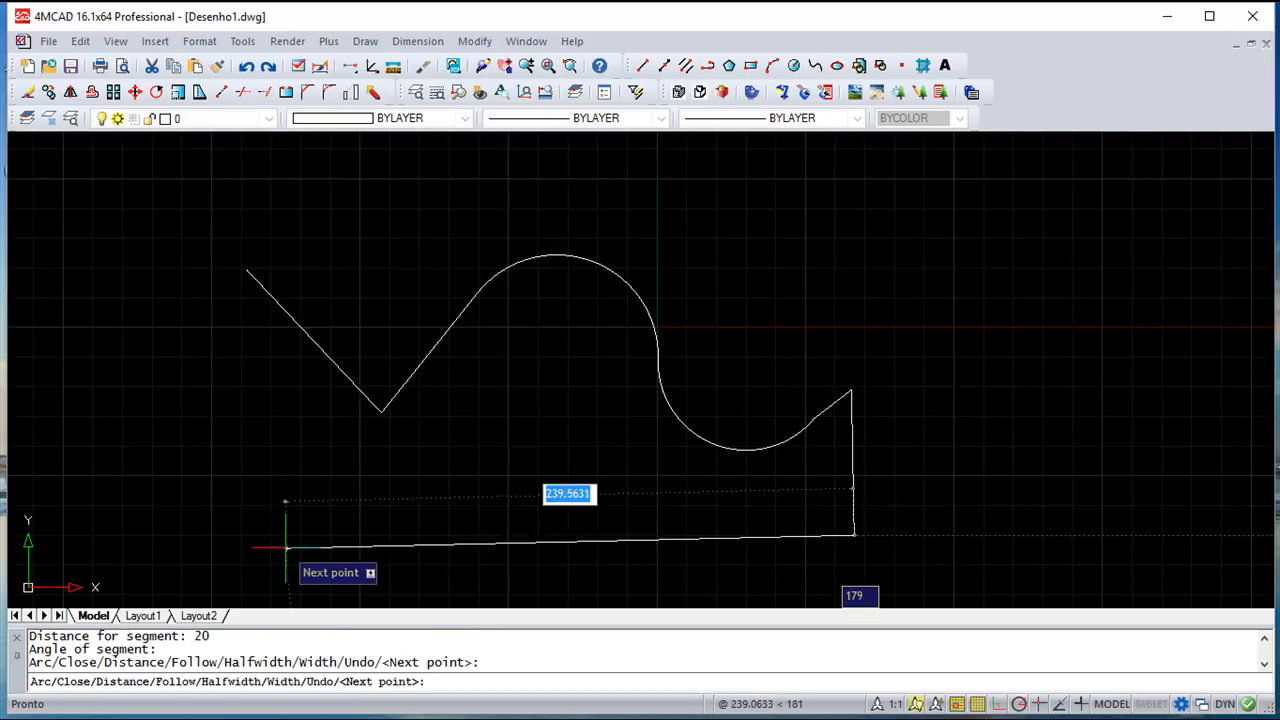
pyautogui.click(286, 548)
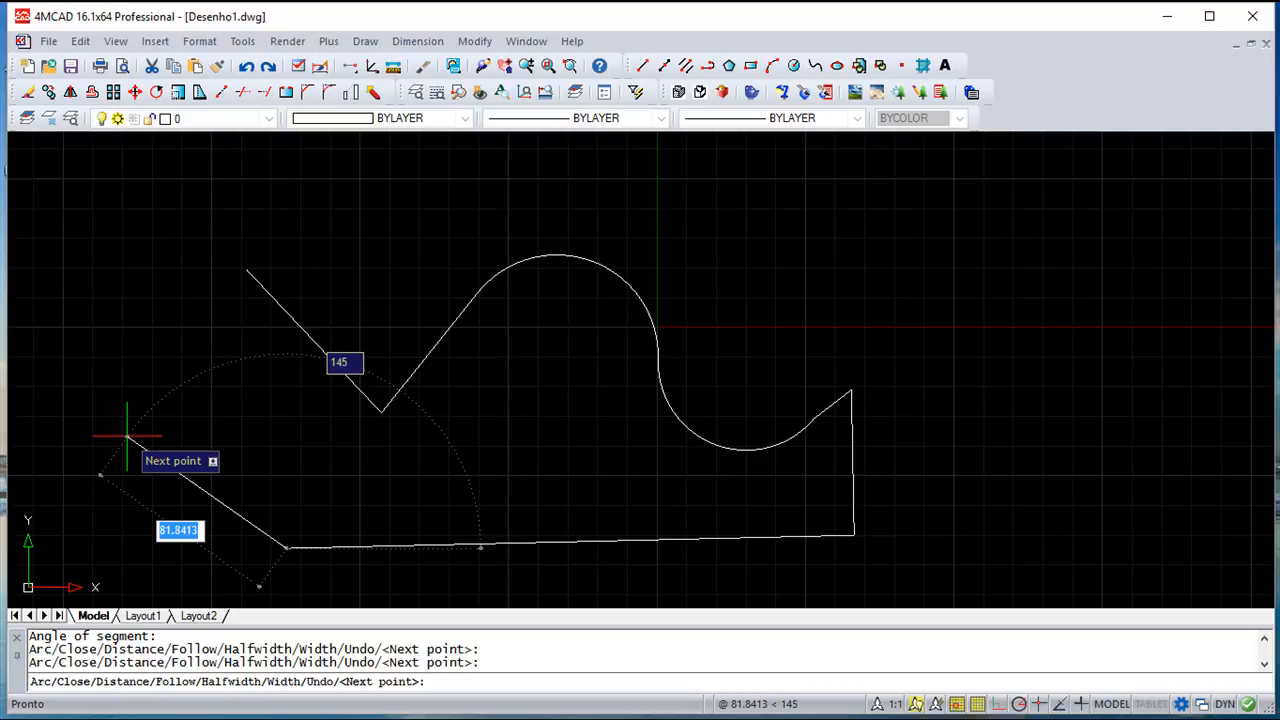
# Set the polyline width to 1 and draw a thick segment to the left
pyautogui.write('w')
pyautogui.press('Return')
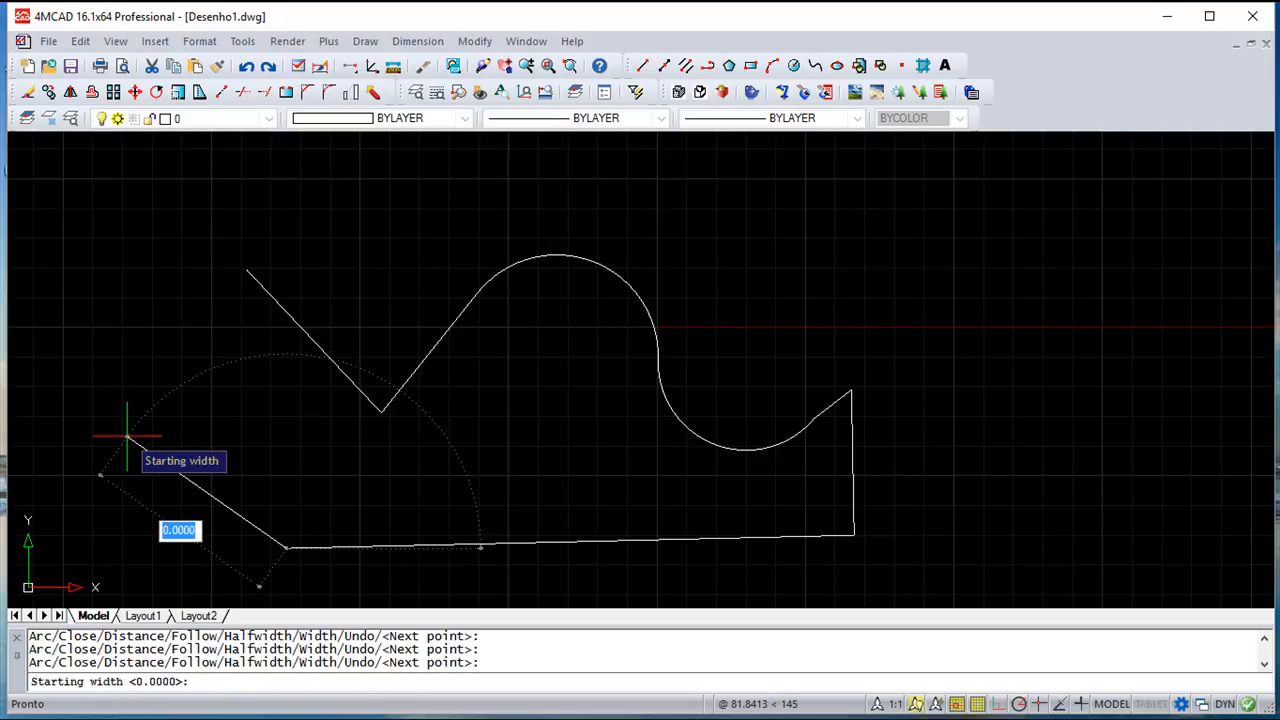
pyautogui.write('1')
pyautogui.press('Return')
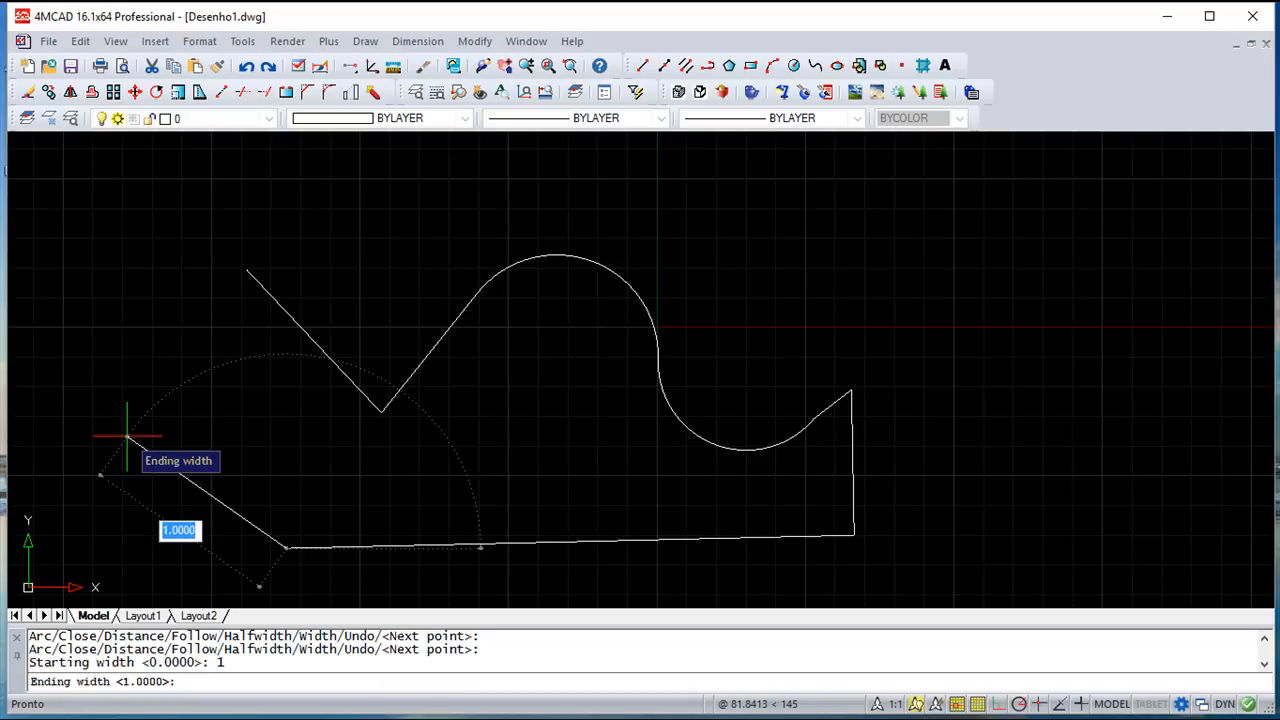
pyautogui.press('Return')
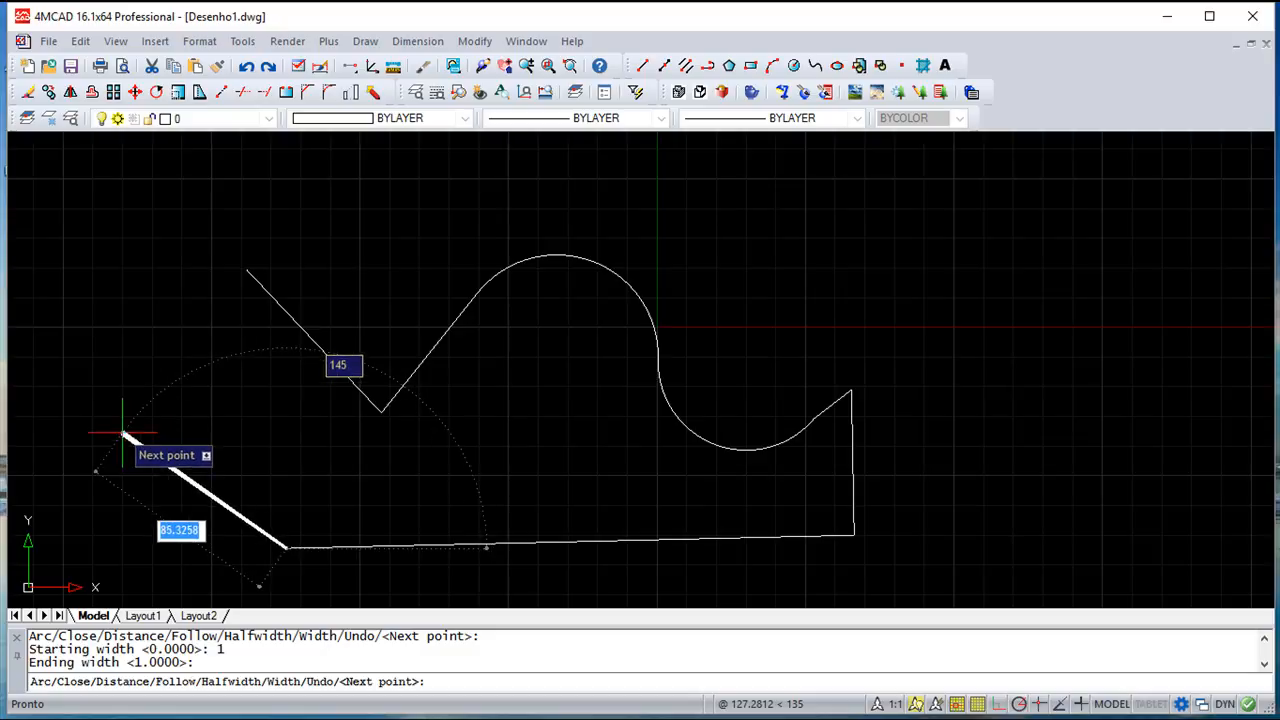
pyautogui.click(120, 430)
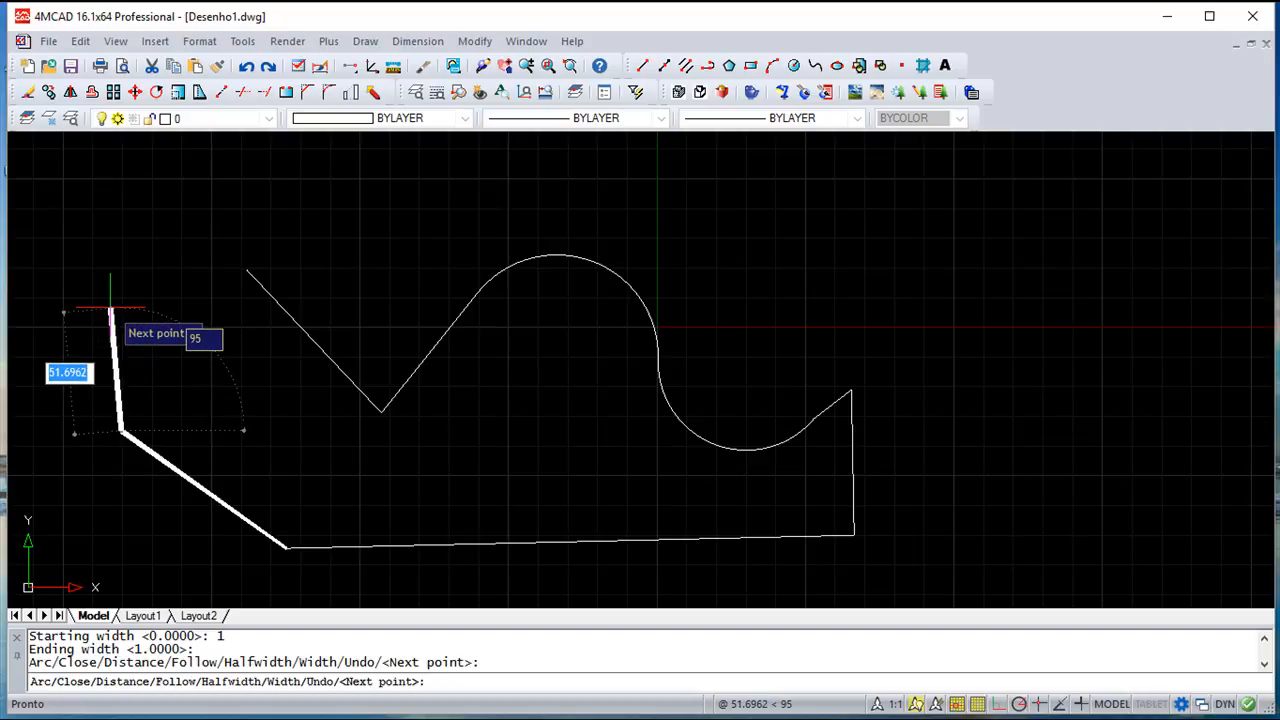
# Undo two segments, redraw a thick segment to the lower left, and close the polyline
pyautogui.write('u')
pyautogui.press('Return')
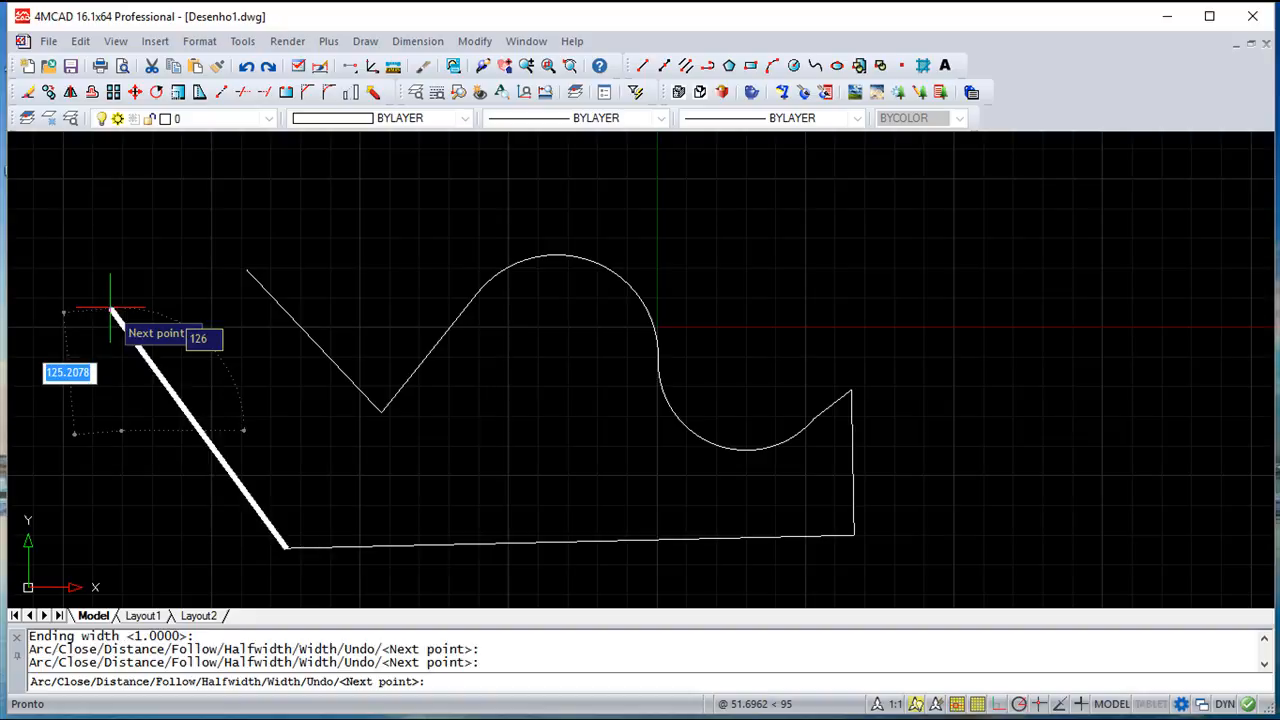
pyautogui.write('u')
pyautogui.press('Return')
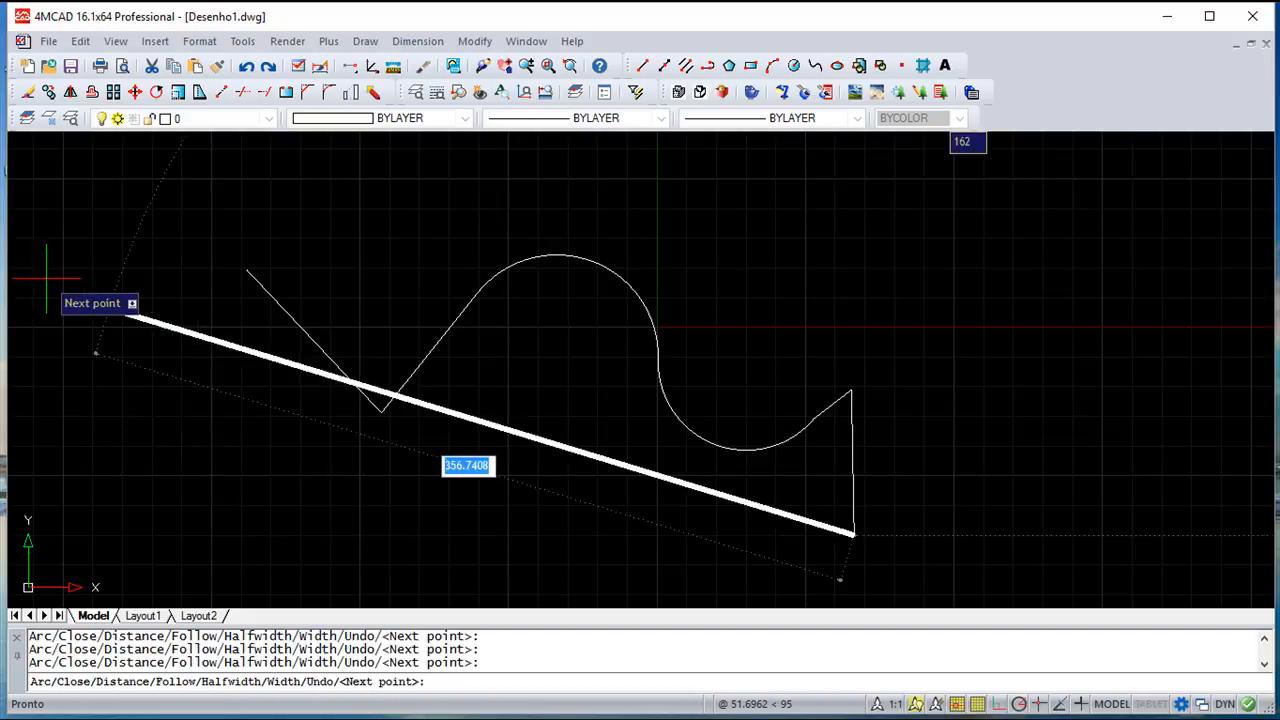
pyautogui.click(242, 545)
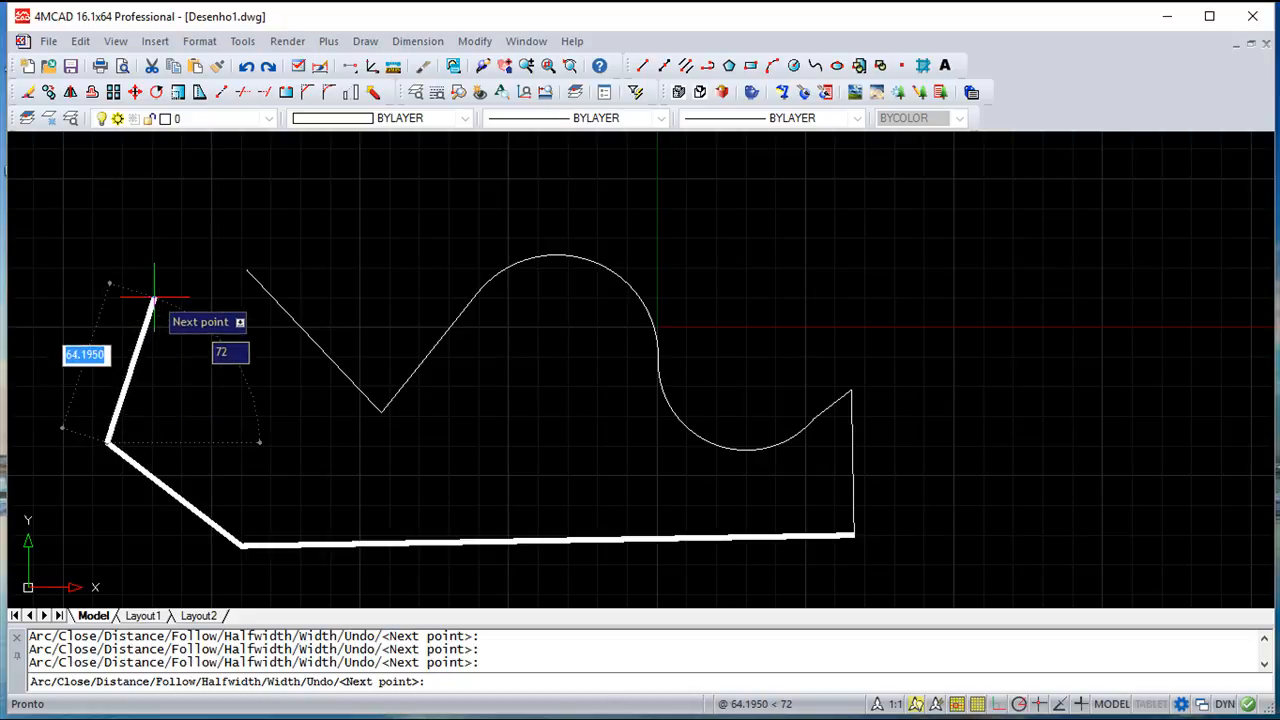
pyautogui.write('c')
pyautogui.press('Return')
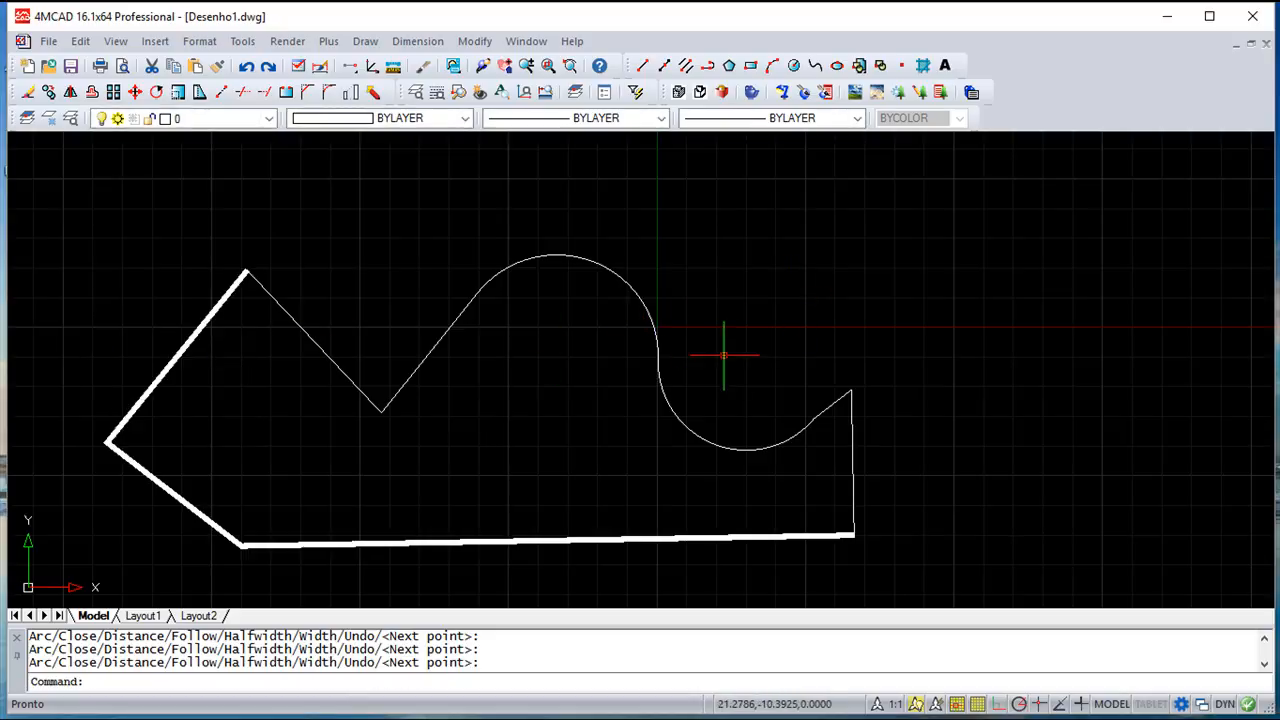
pyautogui.click(636, 294)
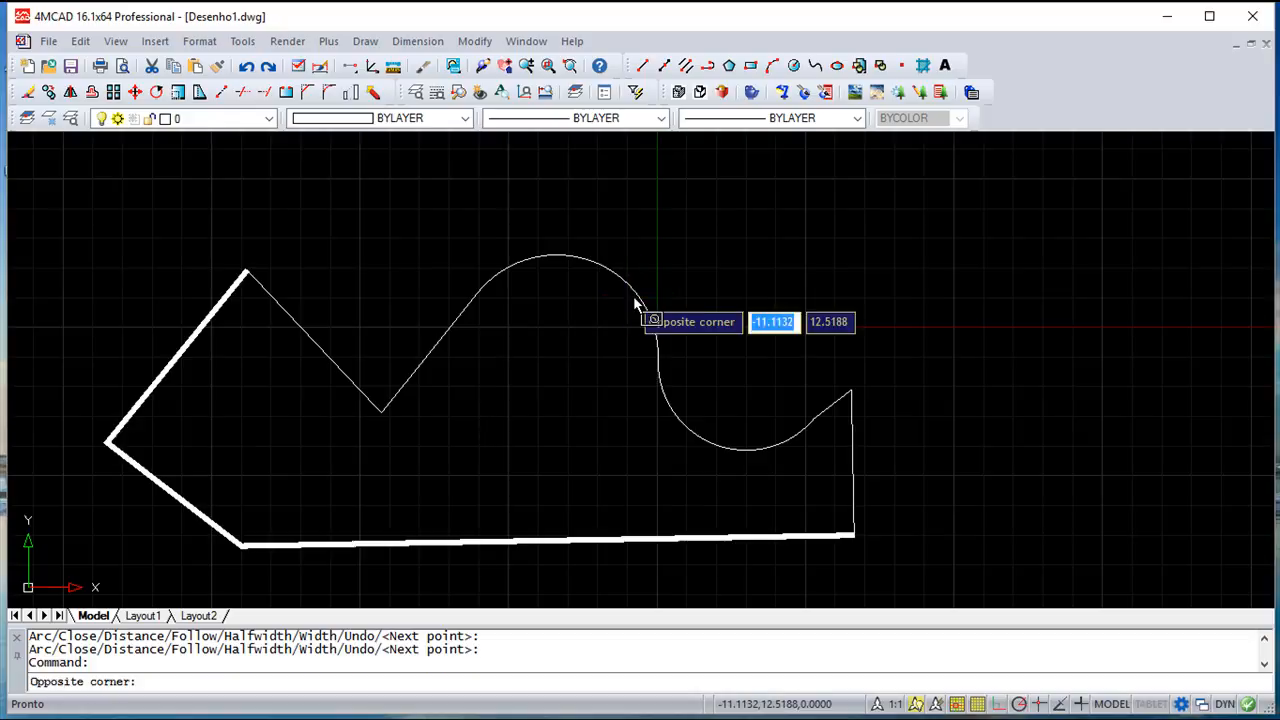
pyautogui.click(615, 275)
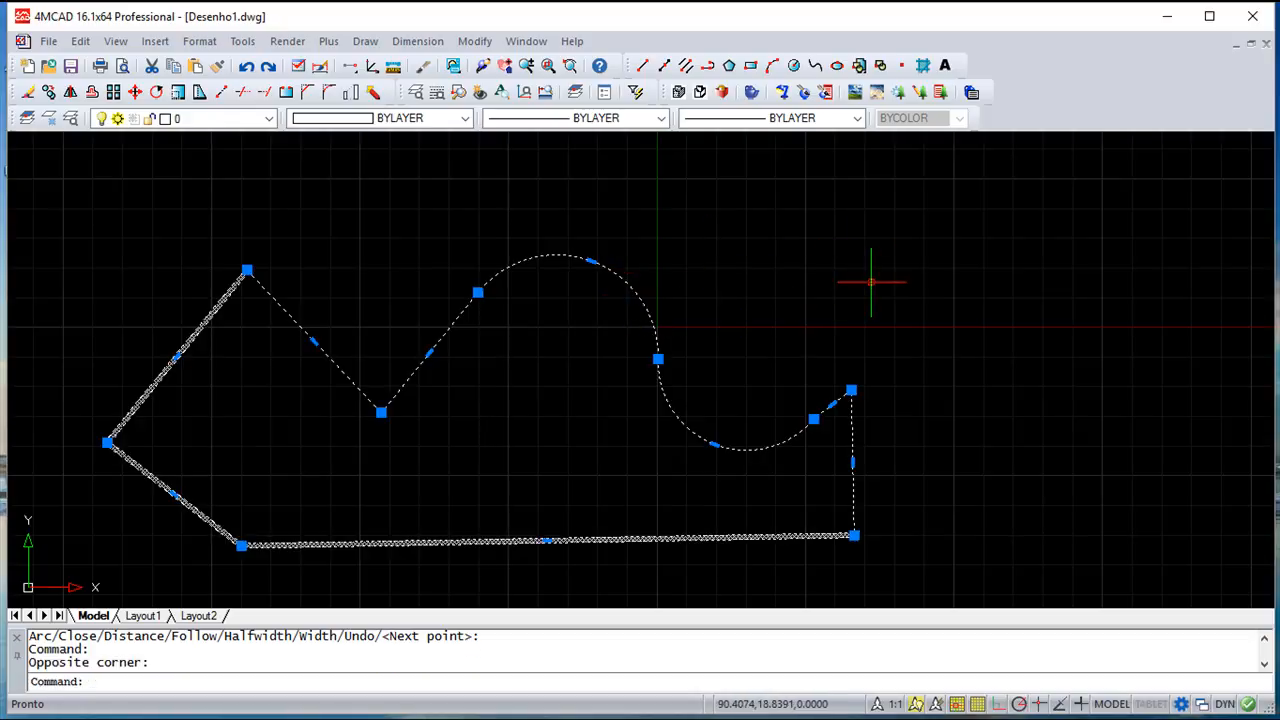
pyautogui.press('Escape')
pyautogui.press('Escape')
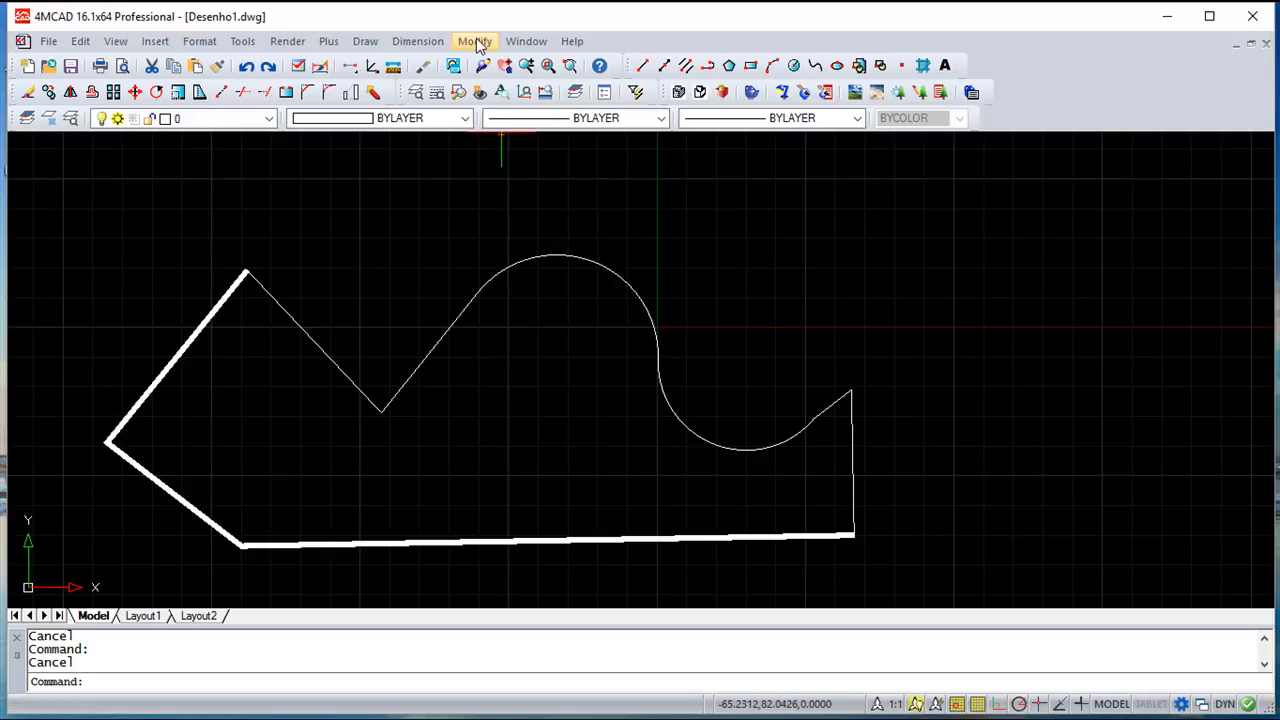
# Explode the closed polyline into thin separate lines and an arc, then check the arc is separate
pyautogui.click(480, 42)
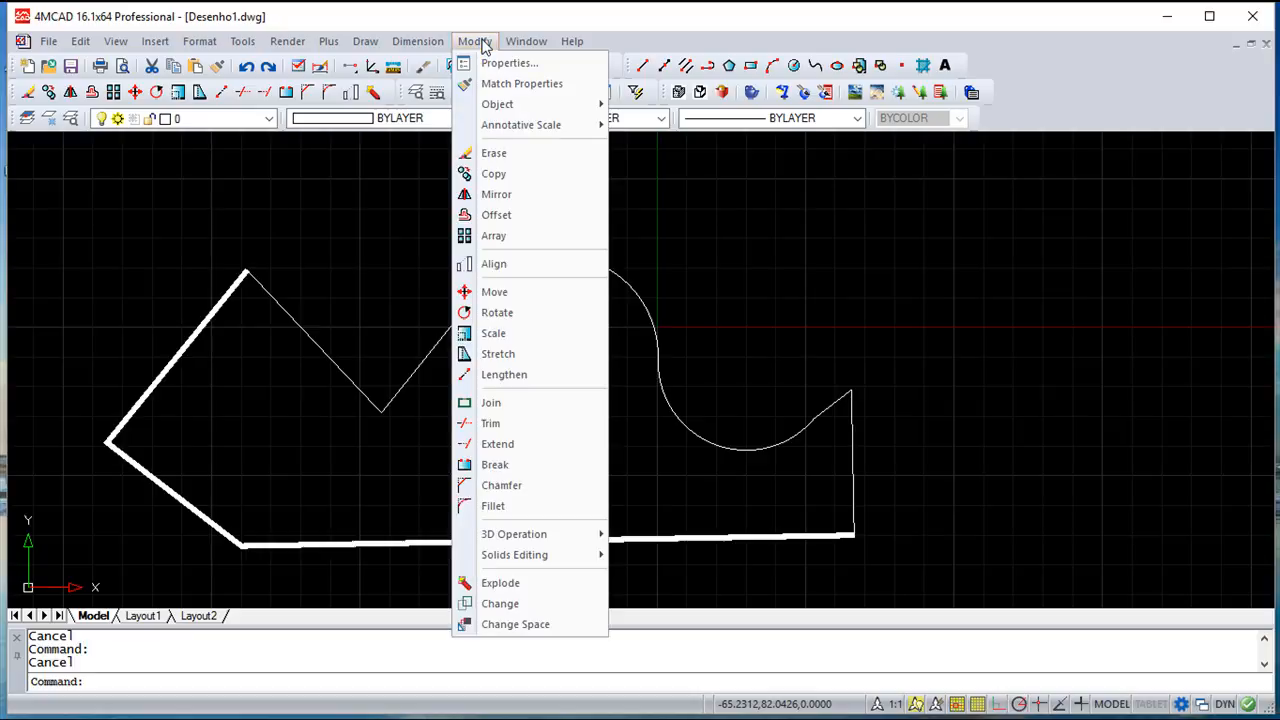
pyautogui.click(500, 583)
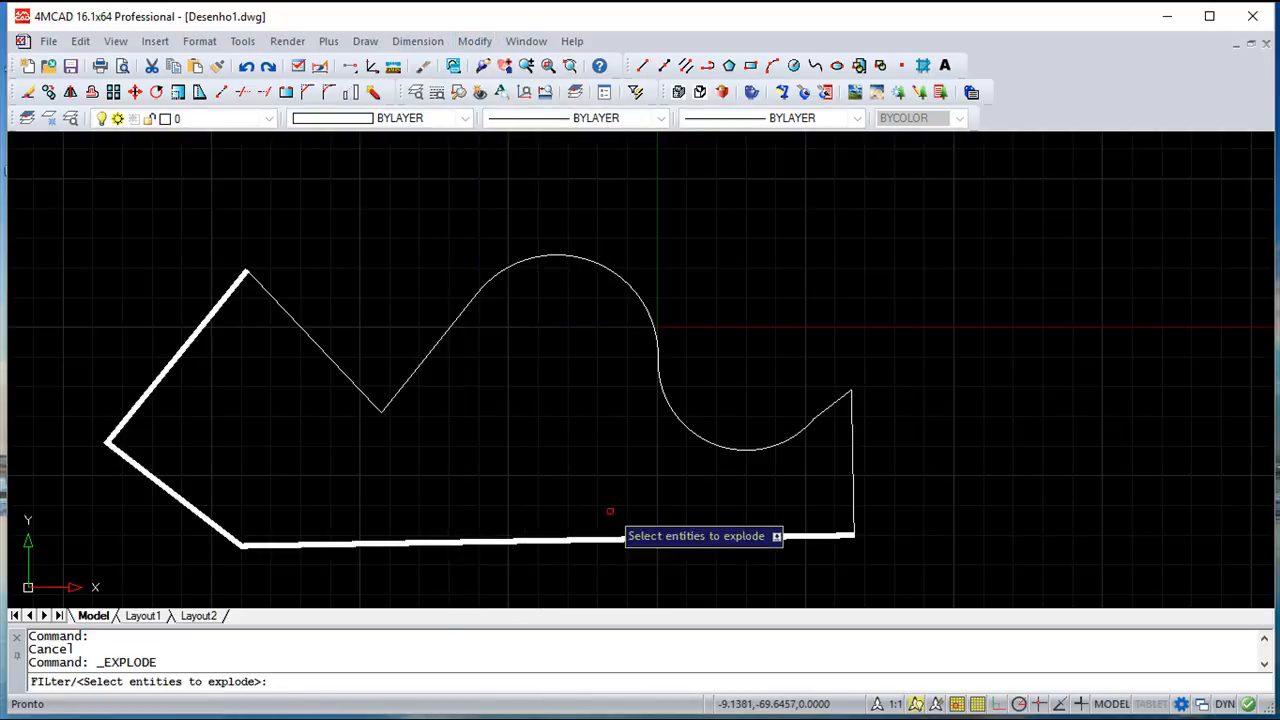
pyautogui.click(620, 278)
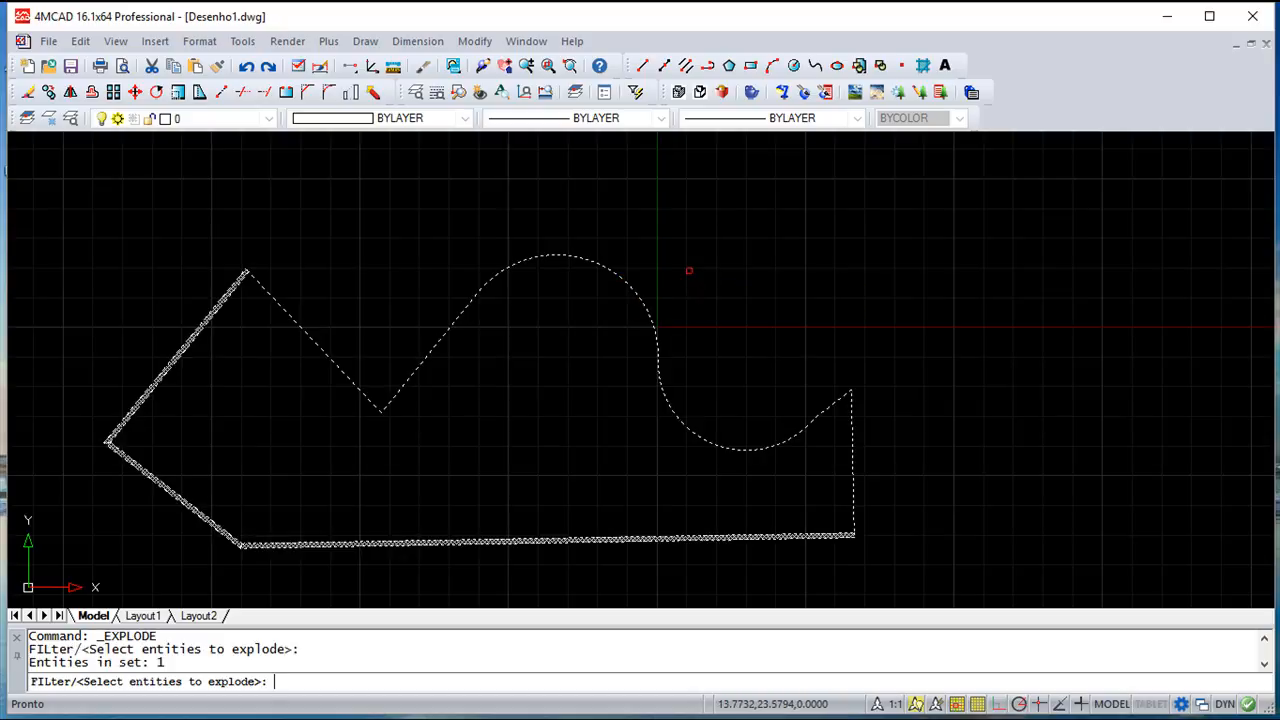
pyautogui.press('Return')
pyautogui.click(631, 285)
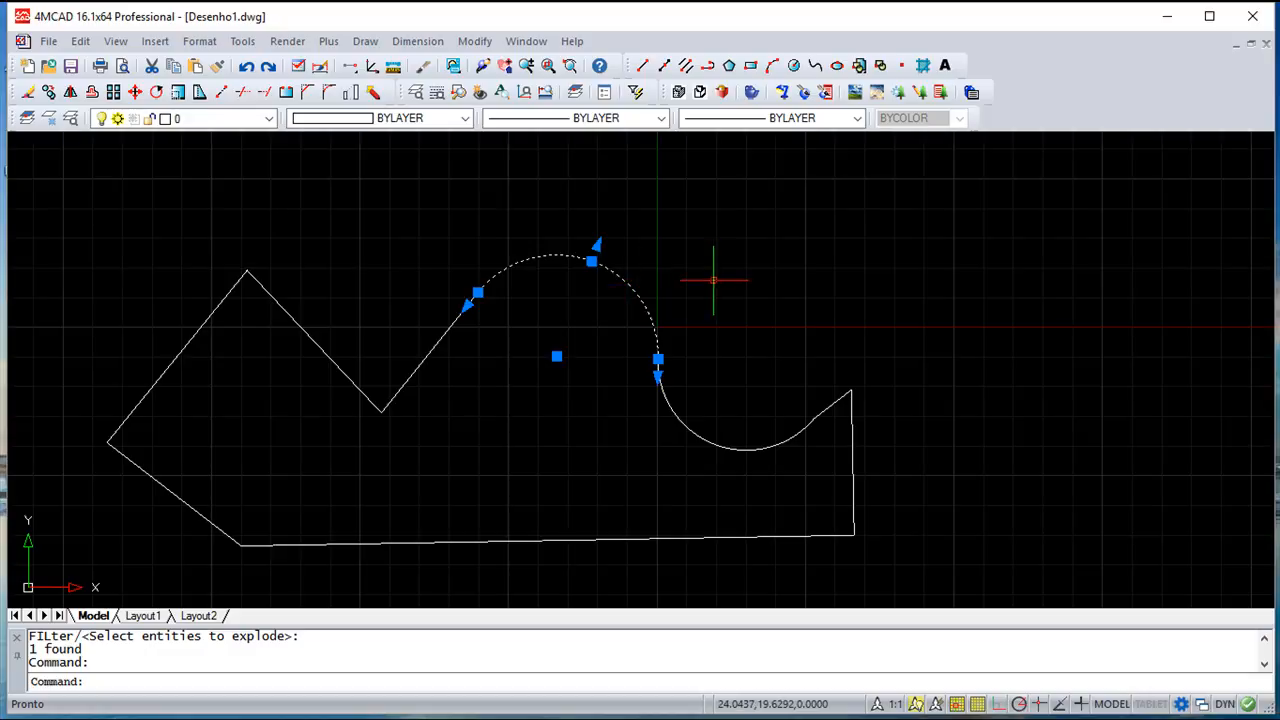
pyautogui.press('Escape')
pyautogui.press('Escape')
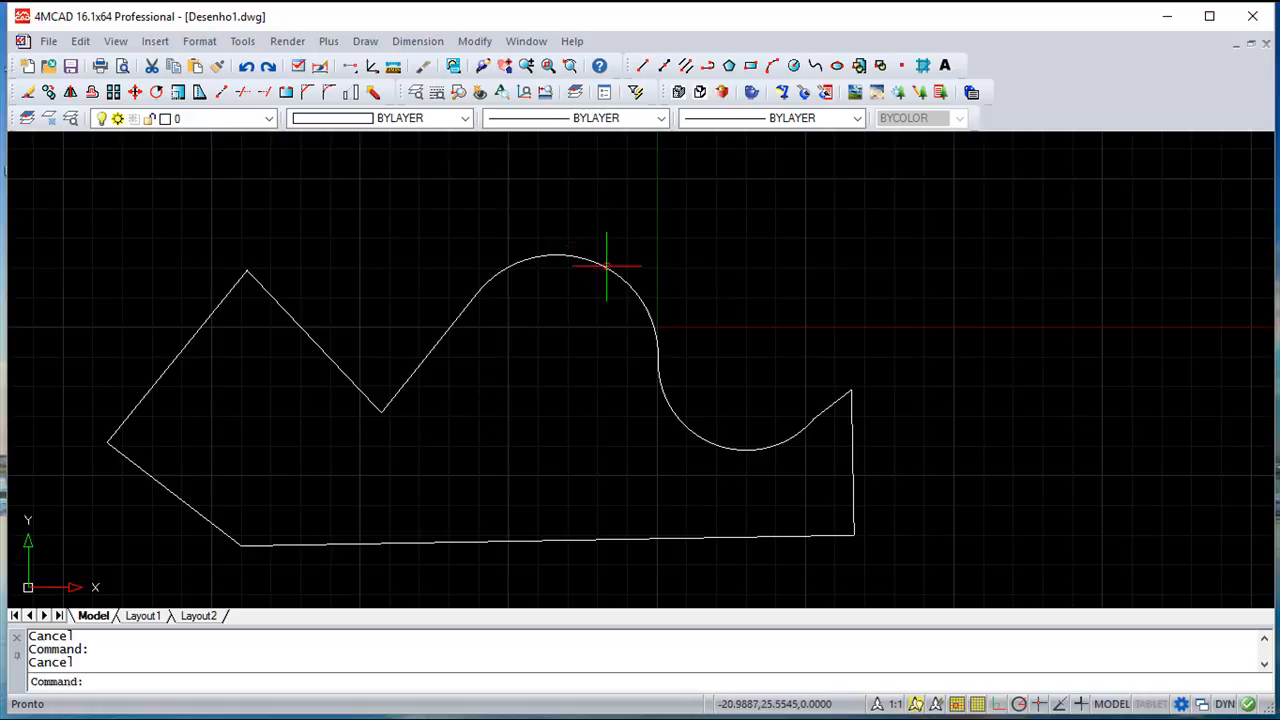
# Make room on the right and start a spline through a start point, two peaks and a valley
pyautogui.scroll(-2, 507, 368)
pyautogui.moveTo(652, 357); pyautogui.dragTo(500, 383, button='middle')
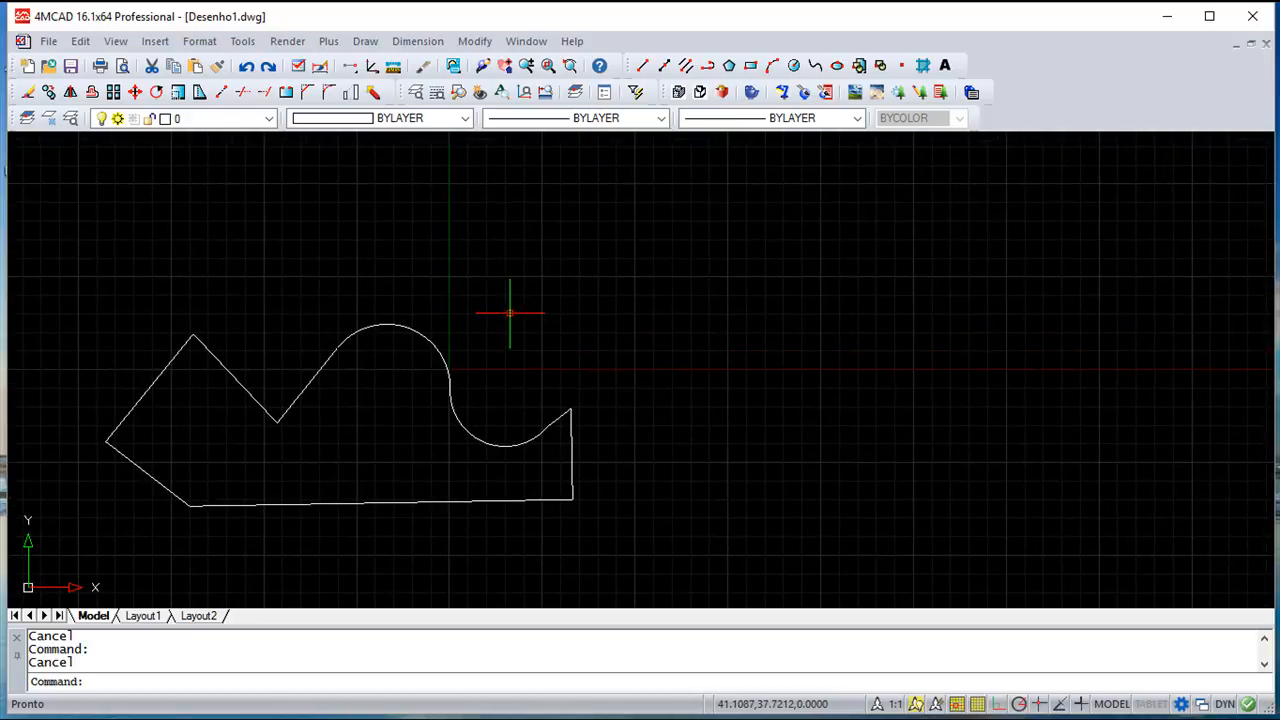
pyautogui.click(367, 42)
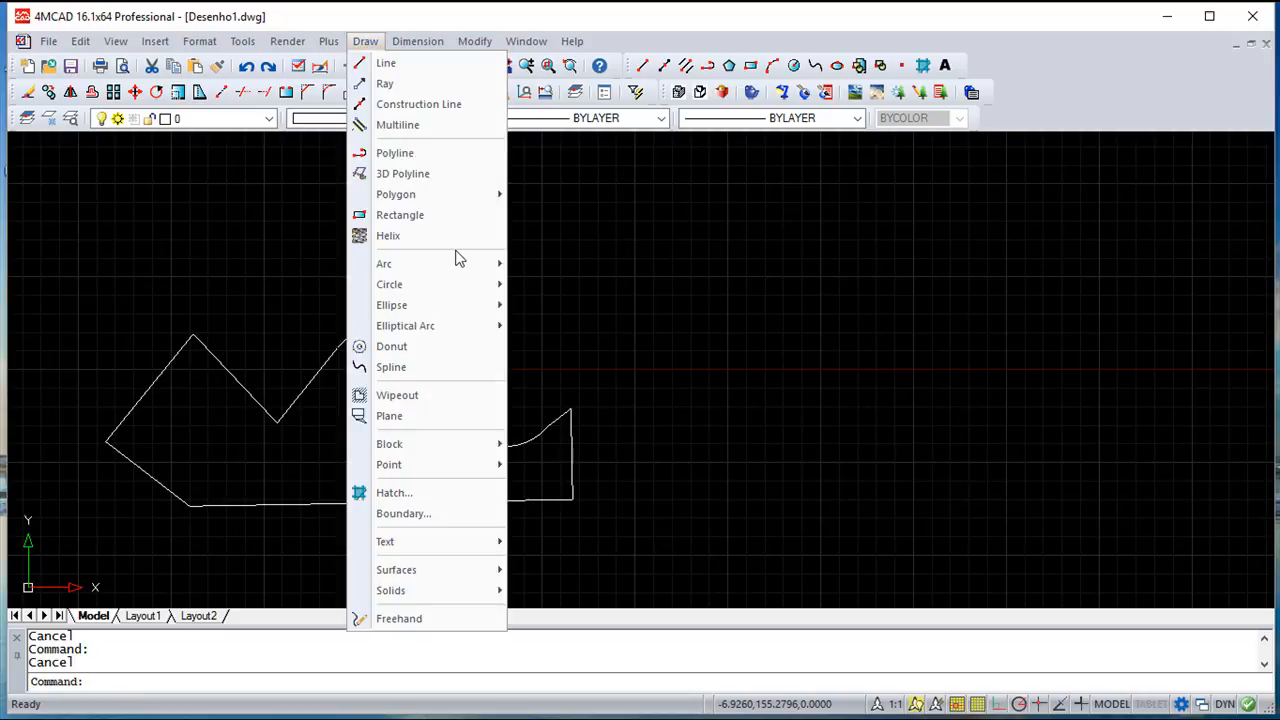
pyautogui.click(411, 368)
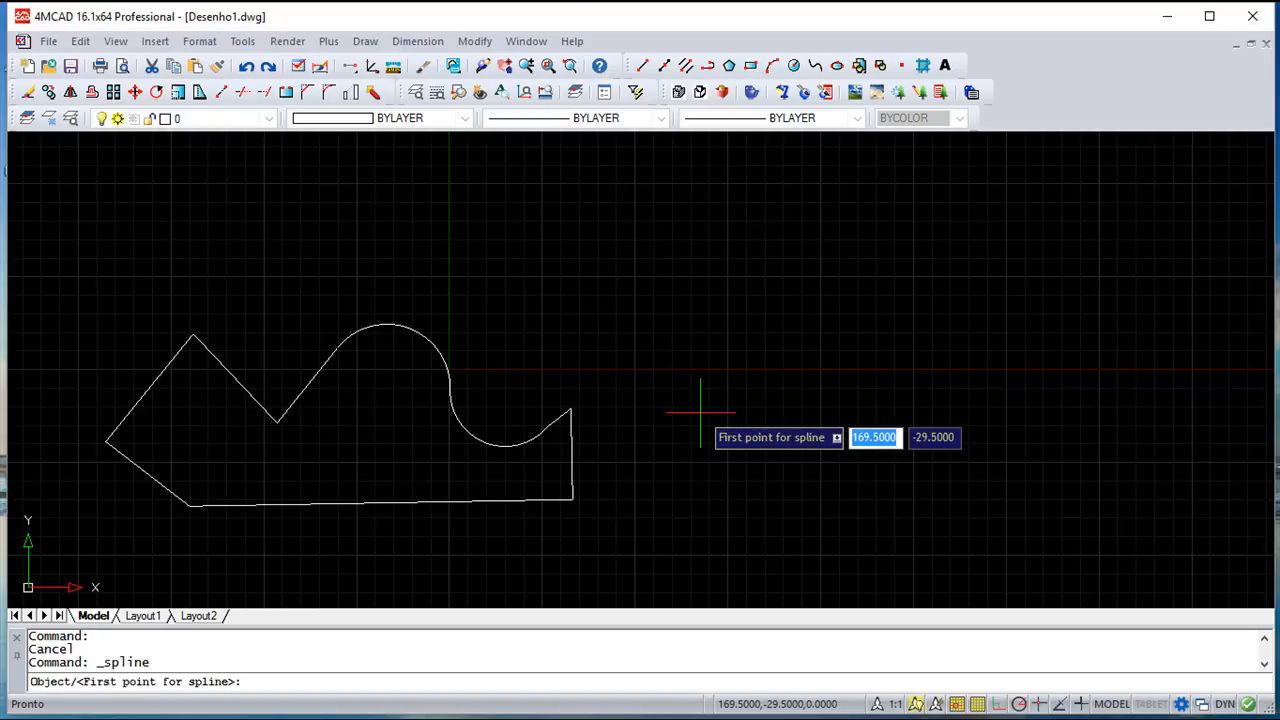
pyautogui.click(636, 408)
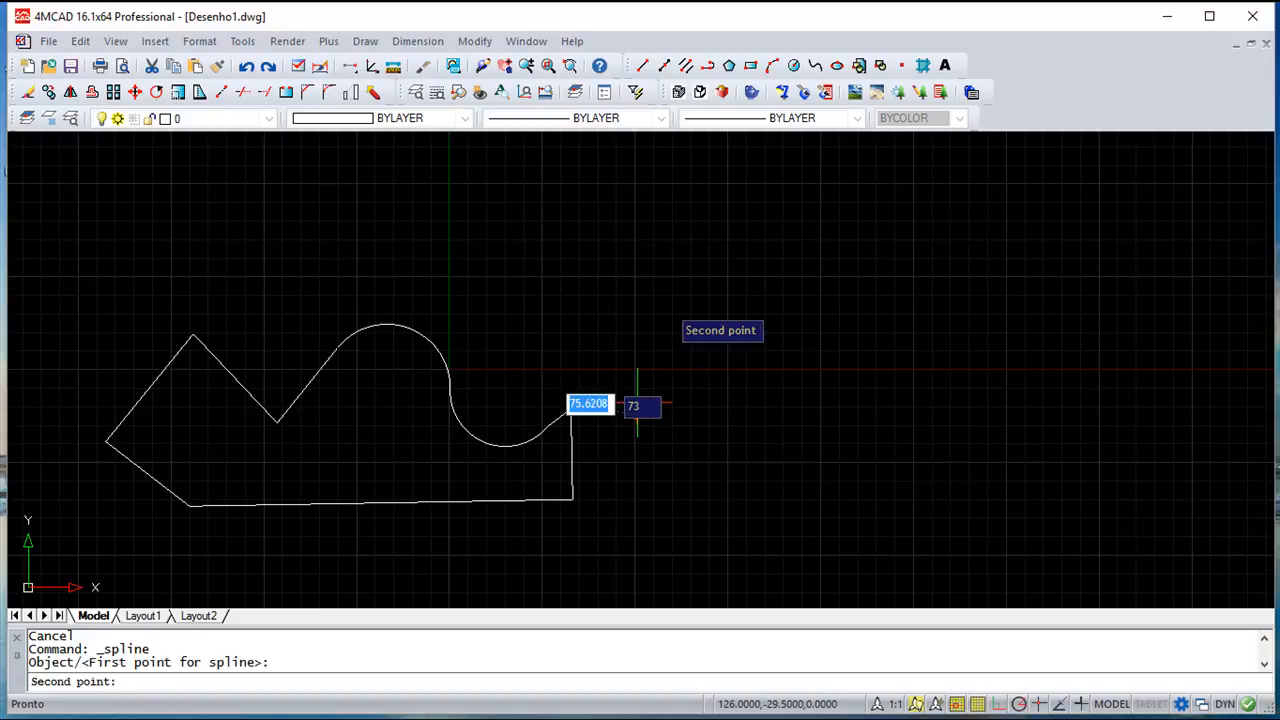
pyautogui.click(719, 213)
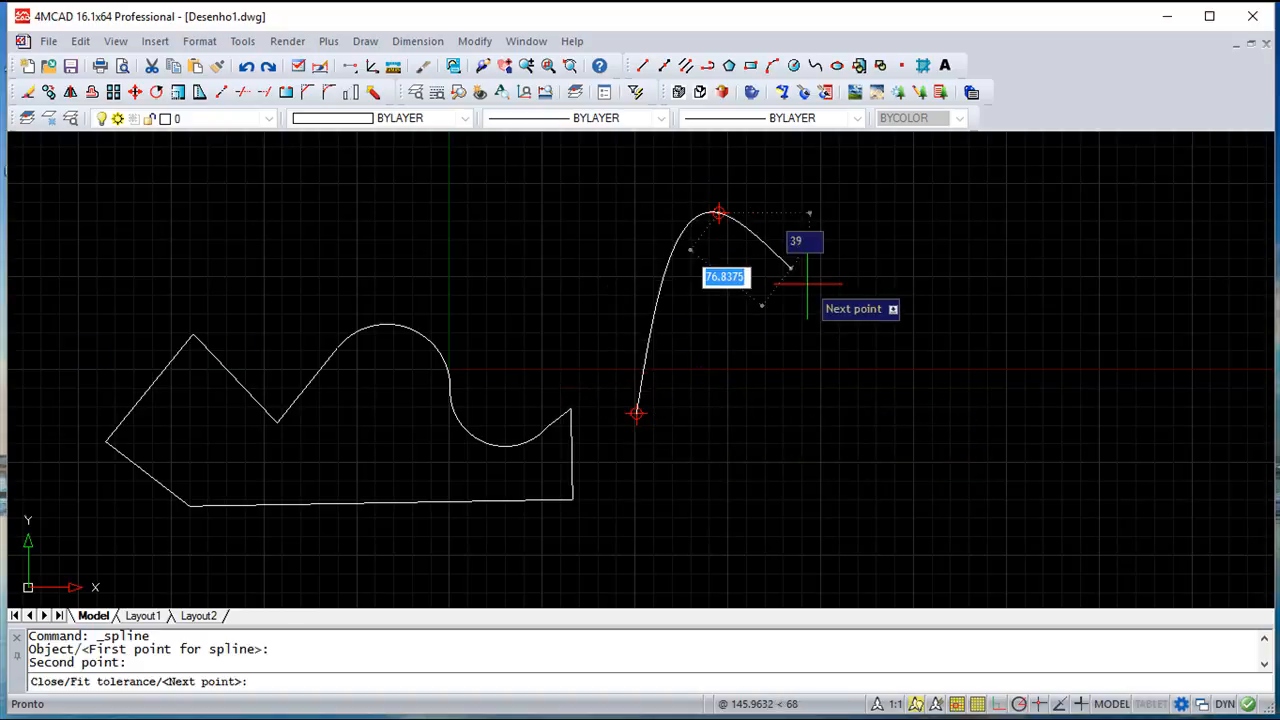
pyautogui.click(894, 413)
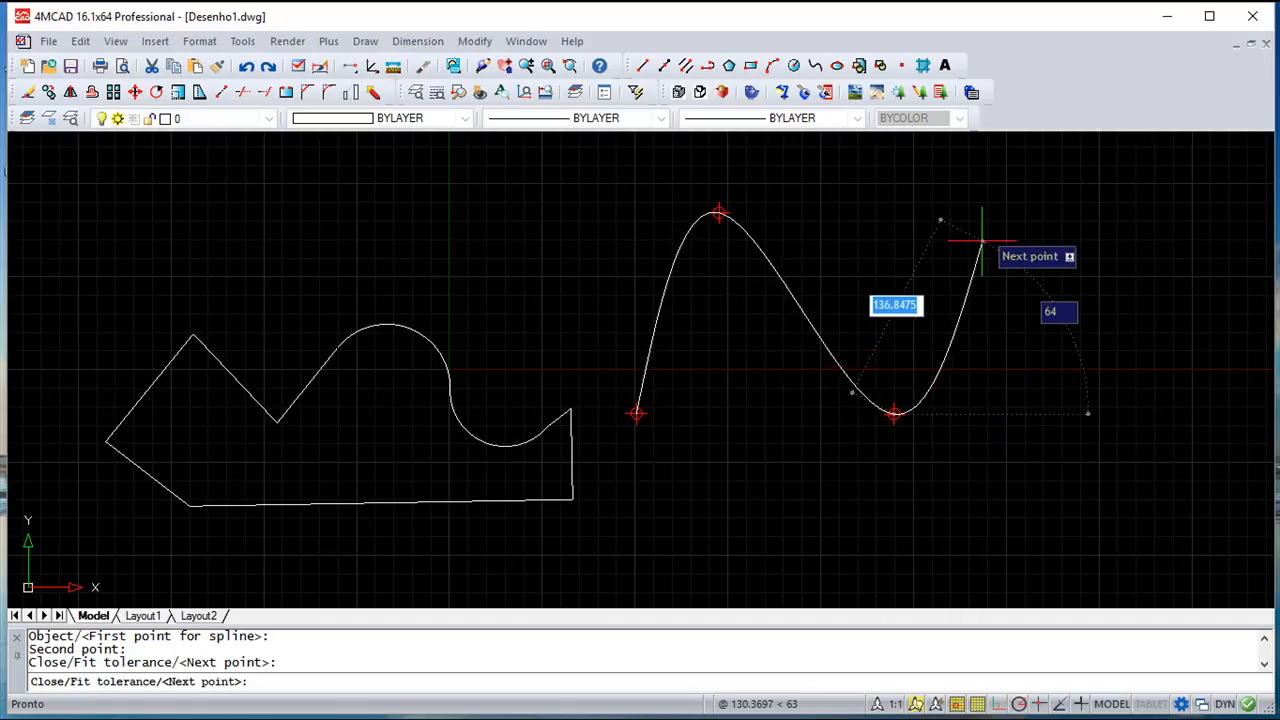
pyautogui.click(986, 227)
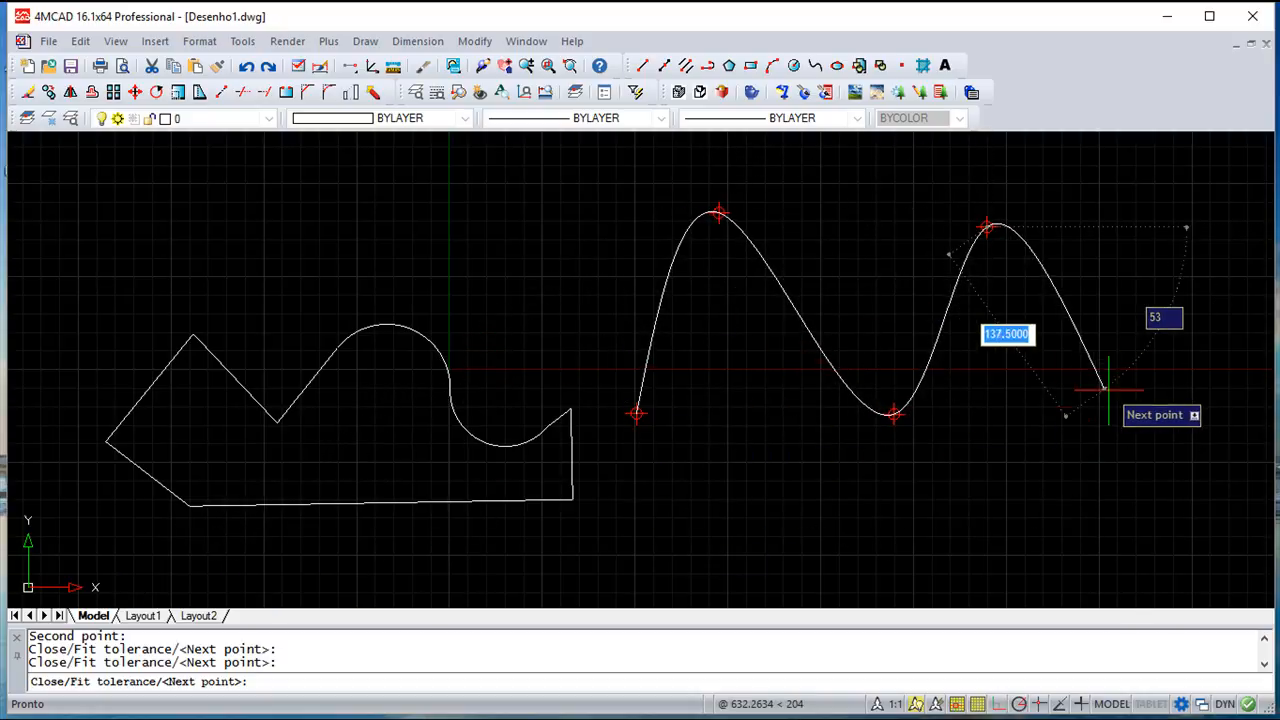
# Keep fit tolerance 0, add the lower-right end point and accept the default start tangent
pyautogui.write('f')
pyautogui.press('Return')
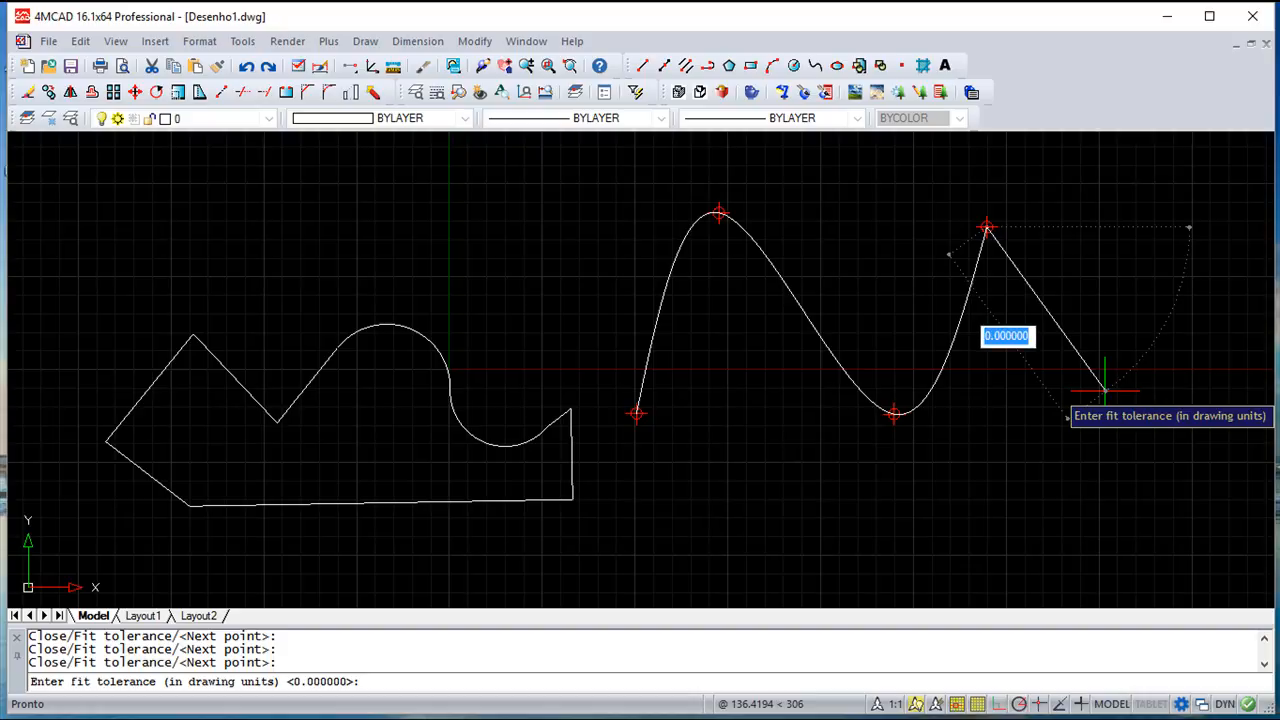
pyautogui.press('Return')
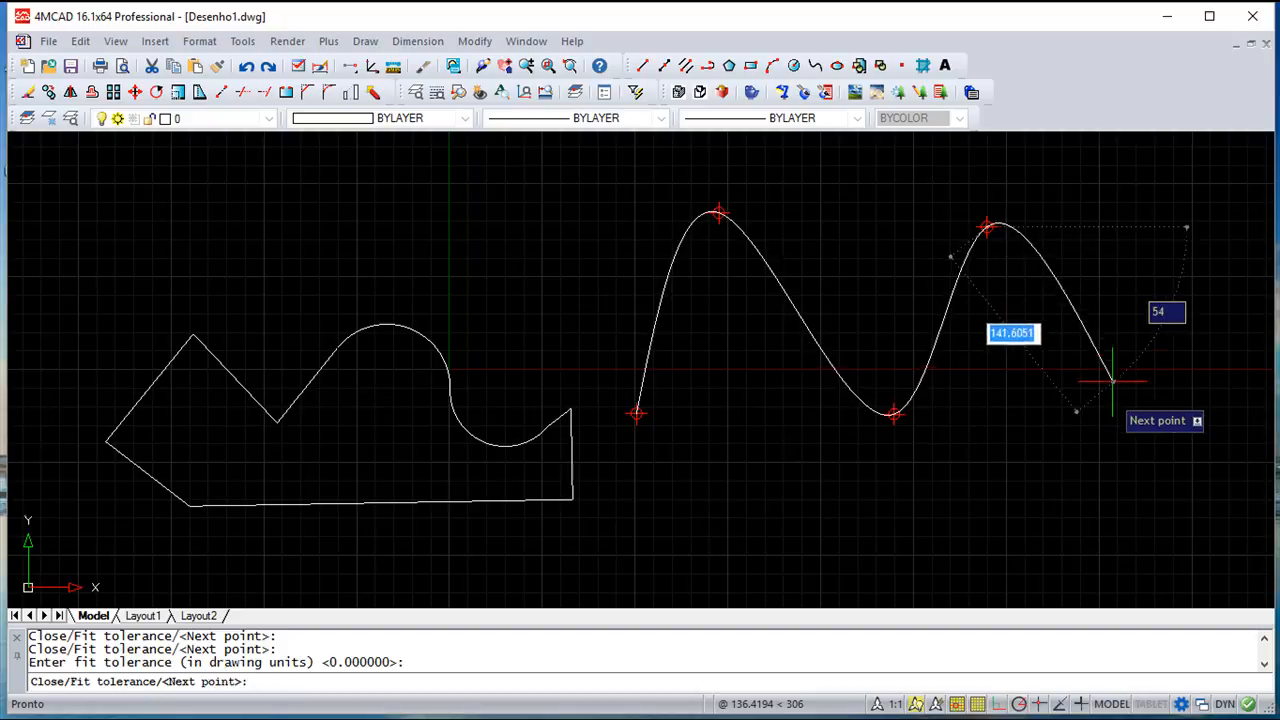
pyautogui.click(1127, 413)
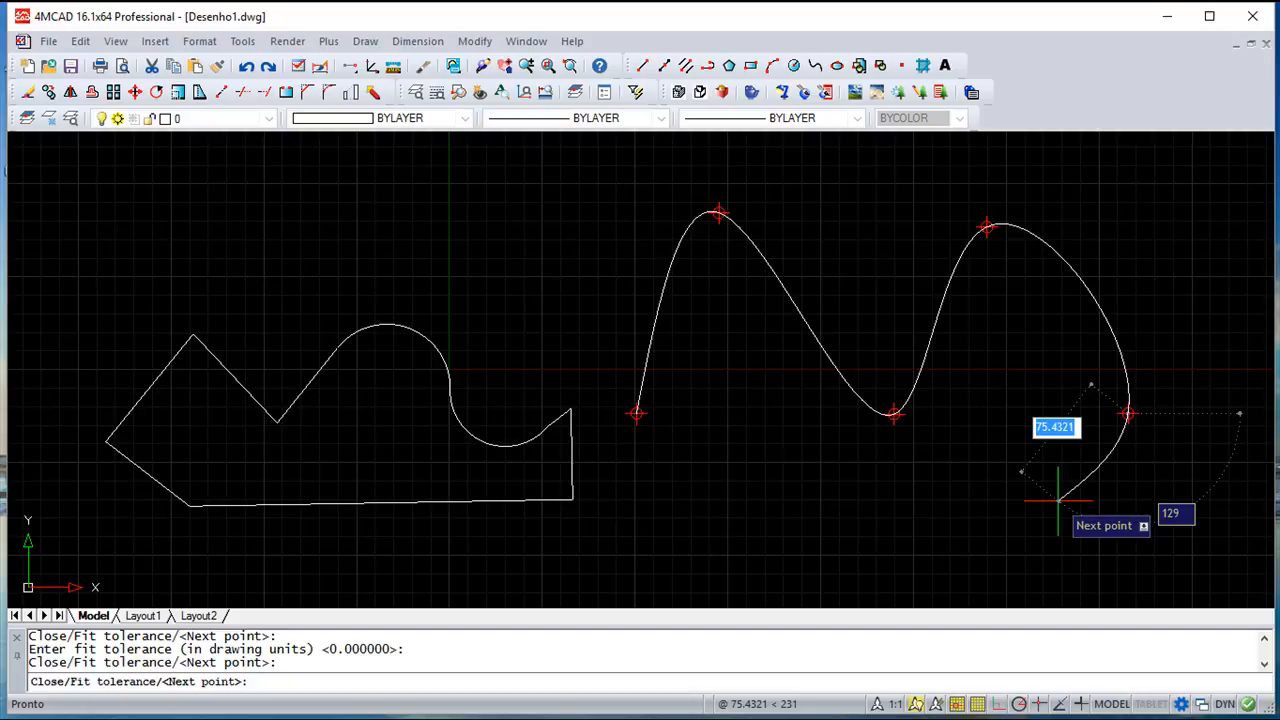
pyautogui.press('Return')
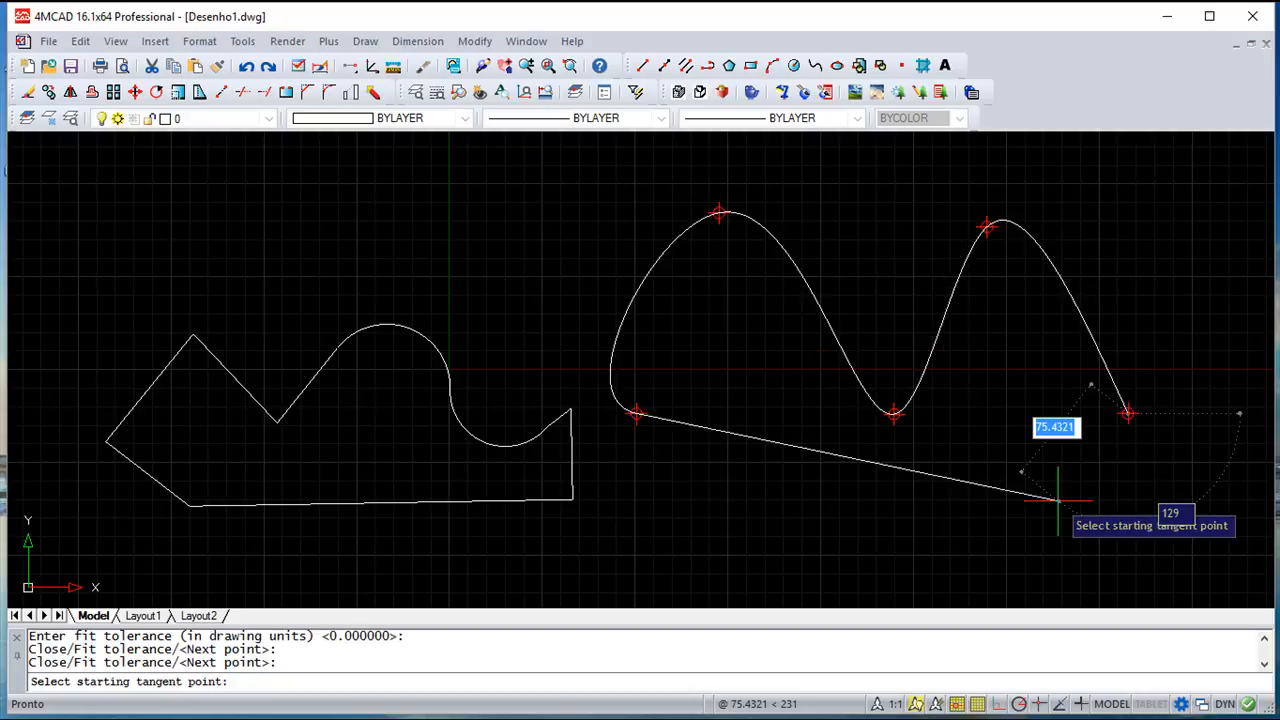
pyautogui.press('Return')
pyautogui.press('Return')
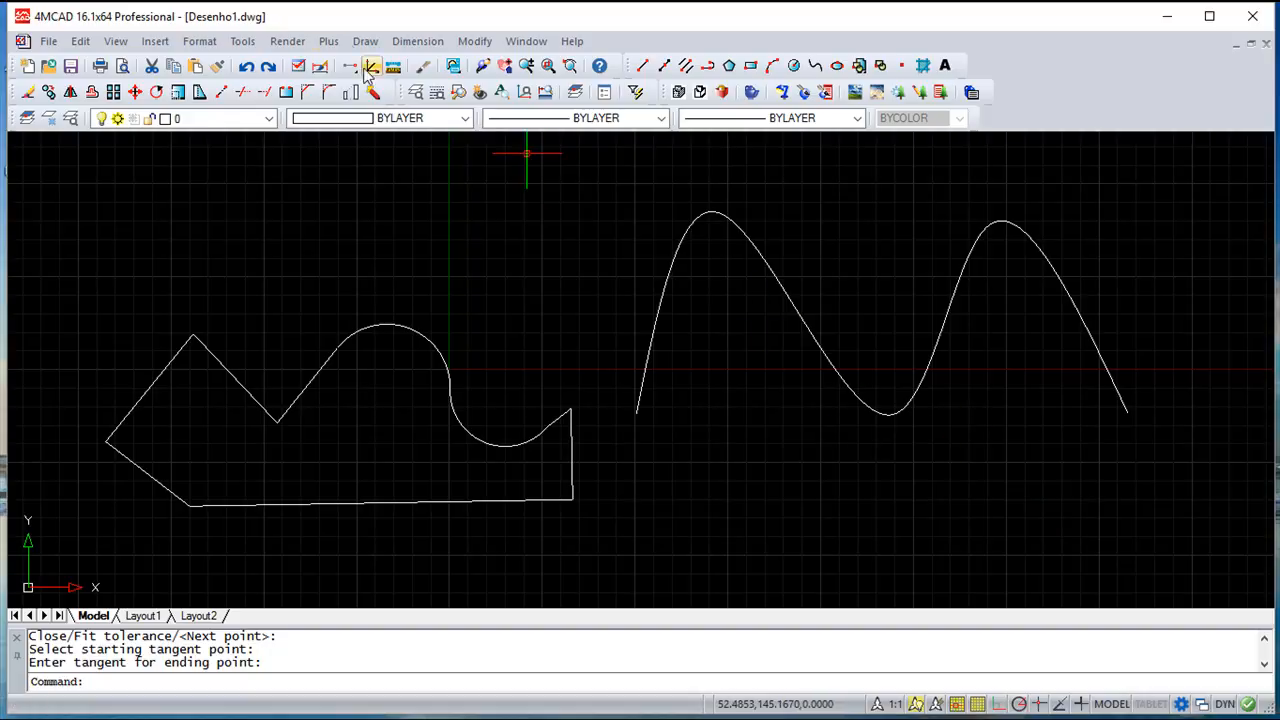
# Place one donut, inside diameter 10 and outside diameter 20, above the outline's arch
pyautogui.click(364, 42)
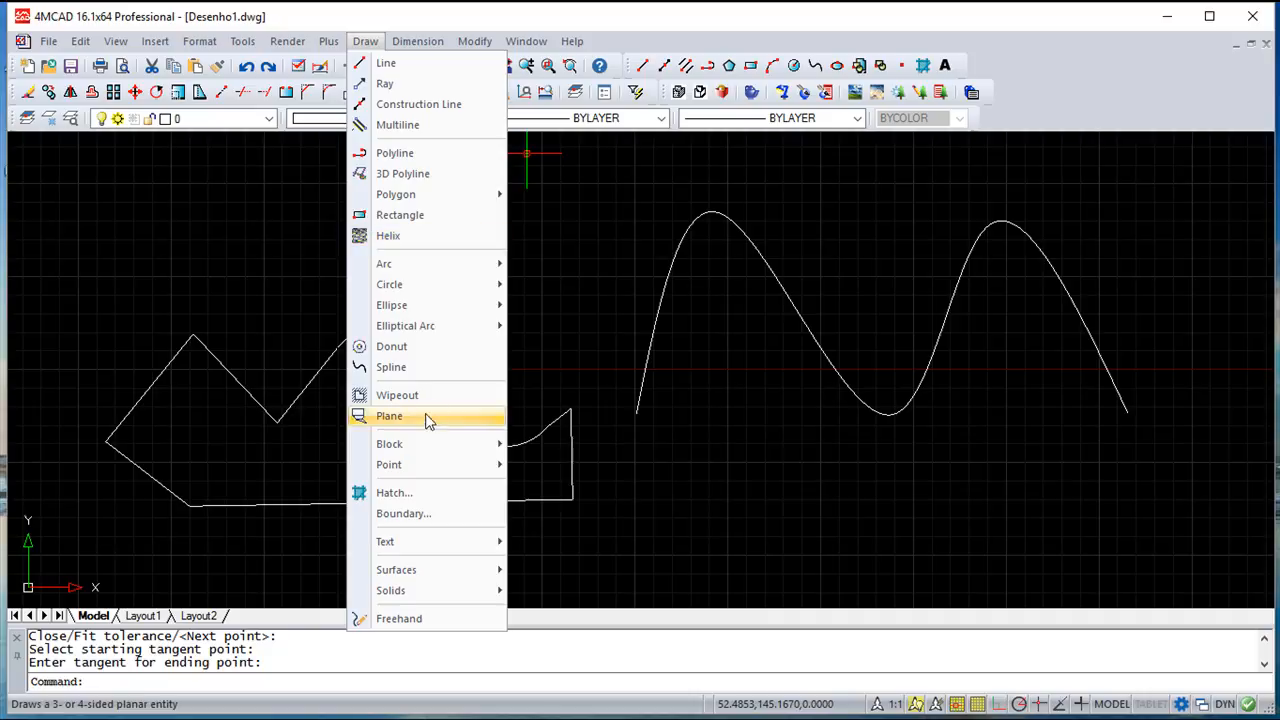
pyautogui.click(424, 346)
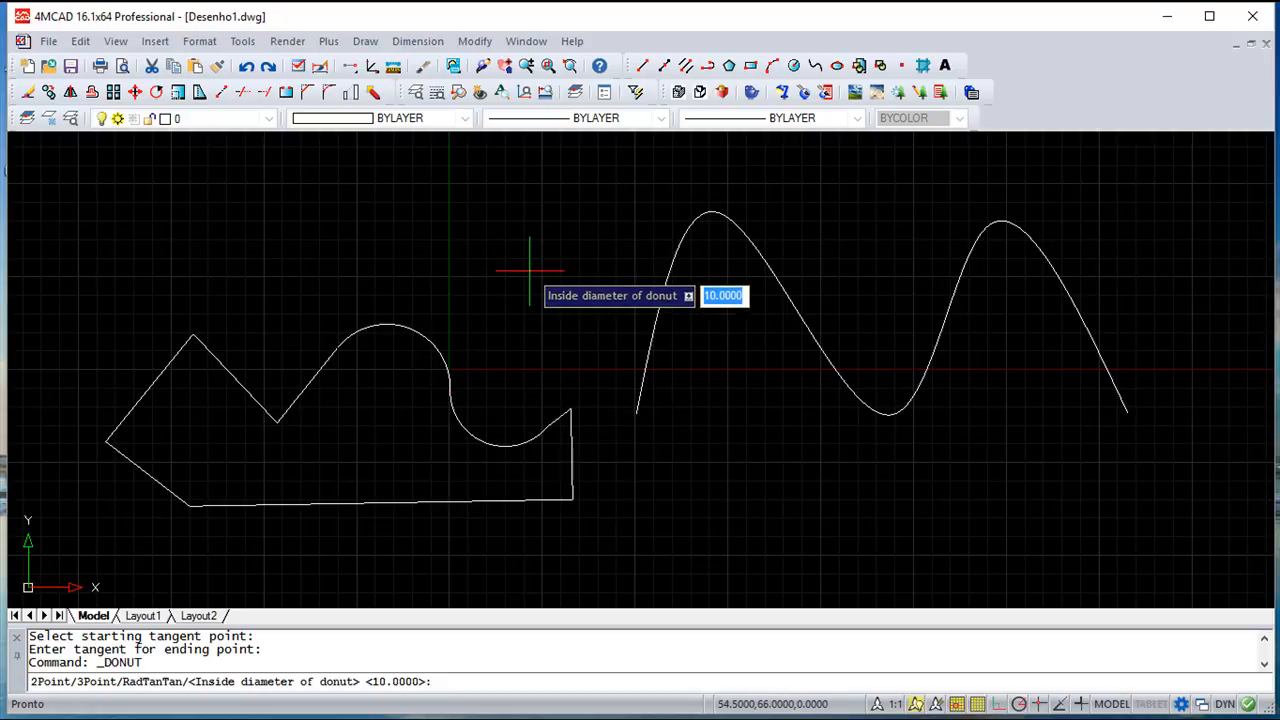
pyautogui.press('Return')
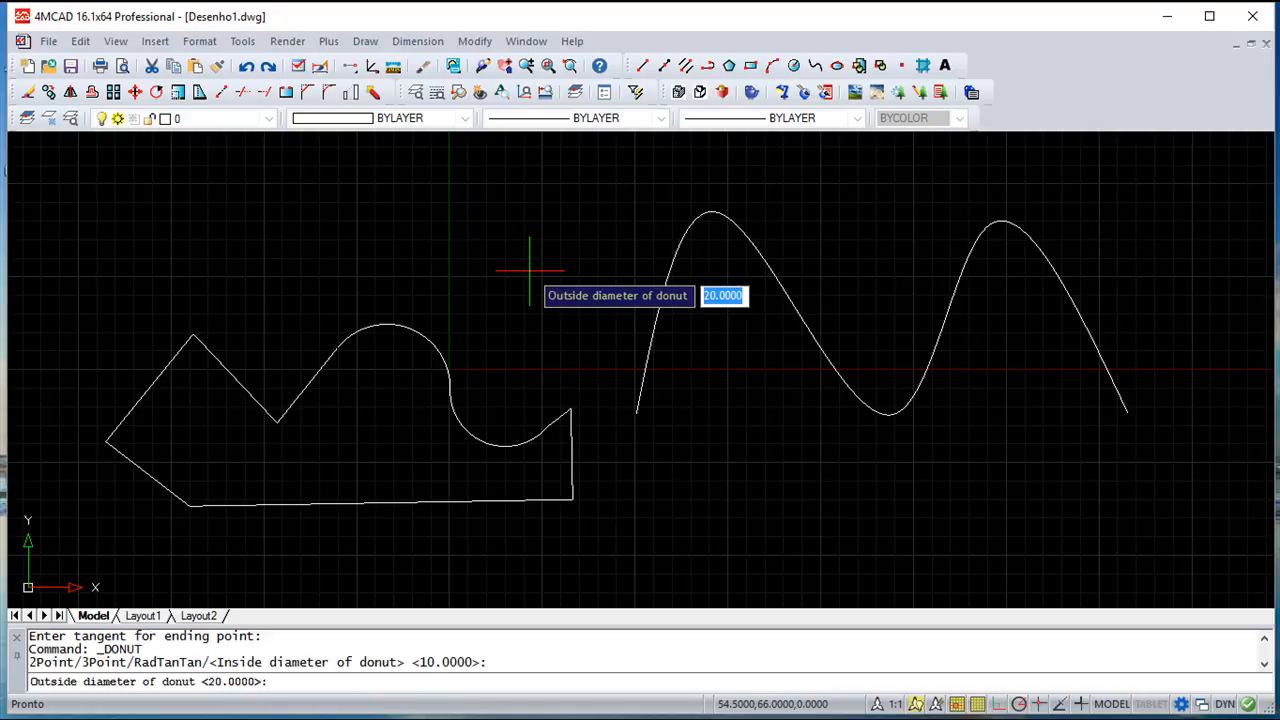
pyautogui.write('20')
pyautogui.press('Return')
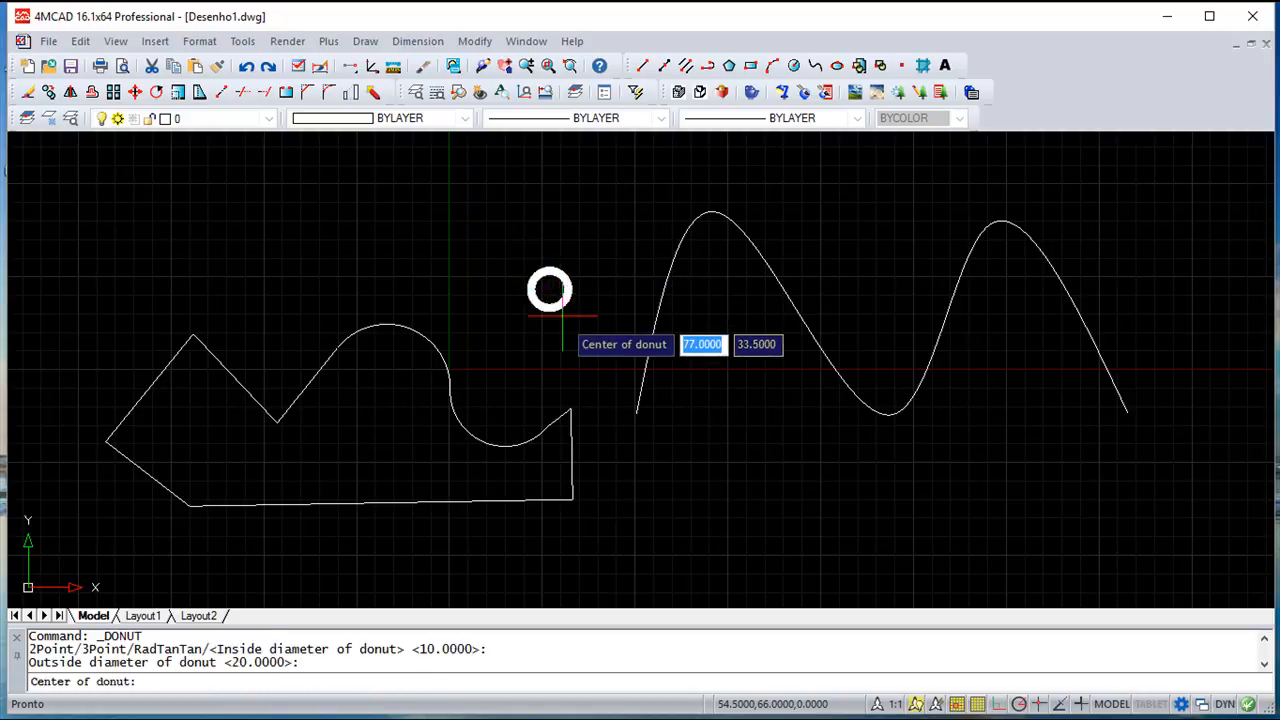
pyautogui.click(519, 276)
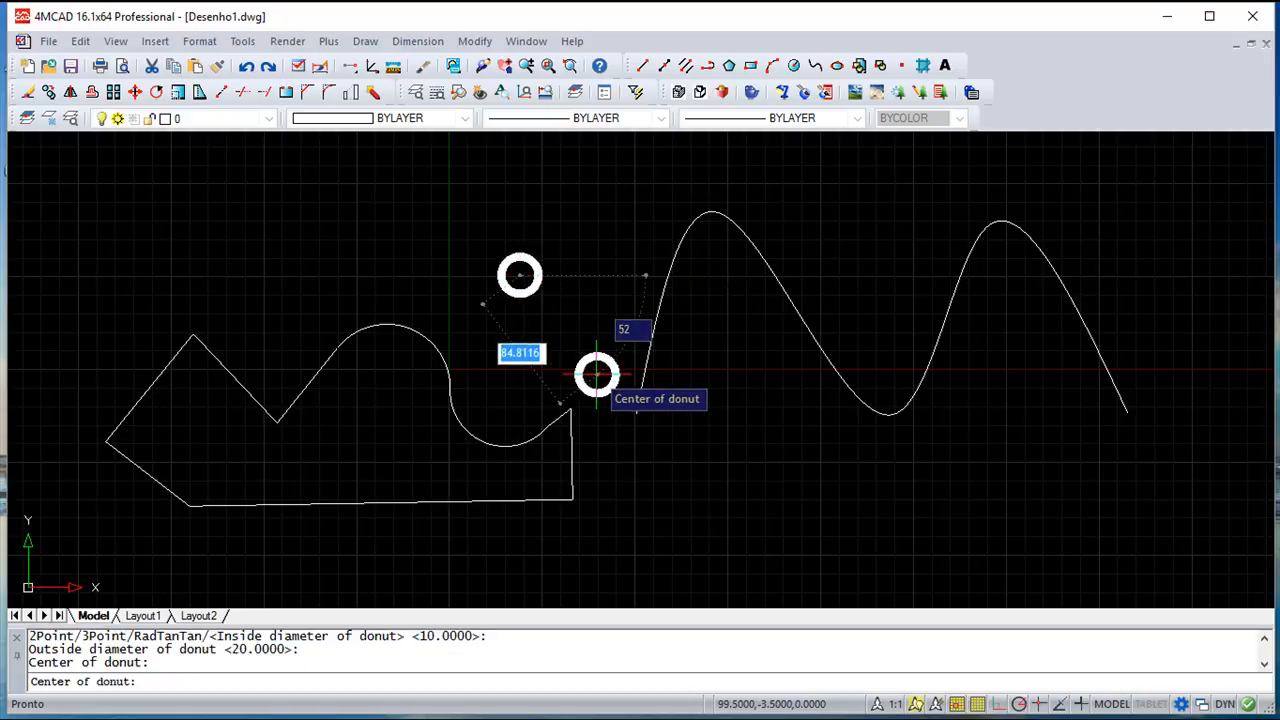
pyautogui.press('Escape')
pyautogui.press('Escape')
pyautogui.scroll(5, 505, 274)
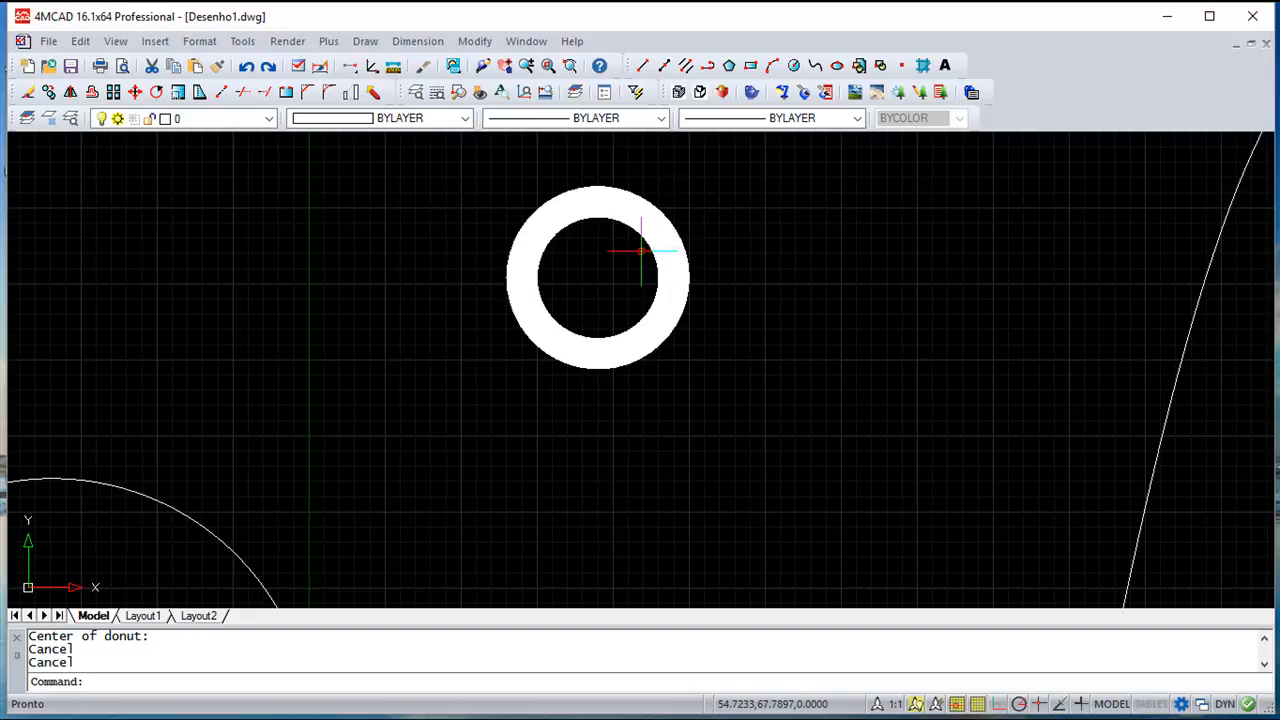
pyautogui.scroll(-3, 592, 318)
pyautogui.scroll(-2, 592, 318)
pyautogui.moveTo(671, 329); pyautogui.dragTo(640, 306, button='middle')
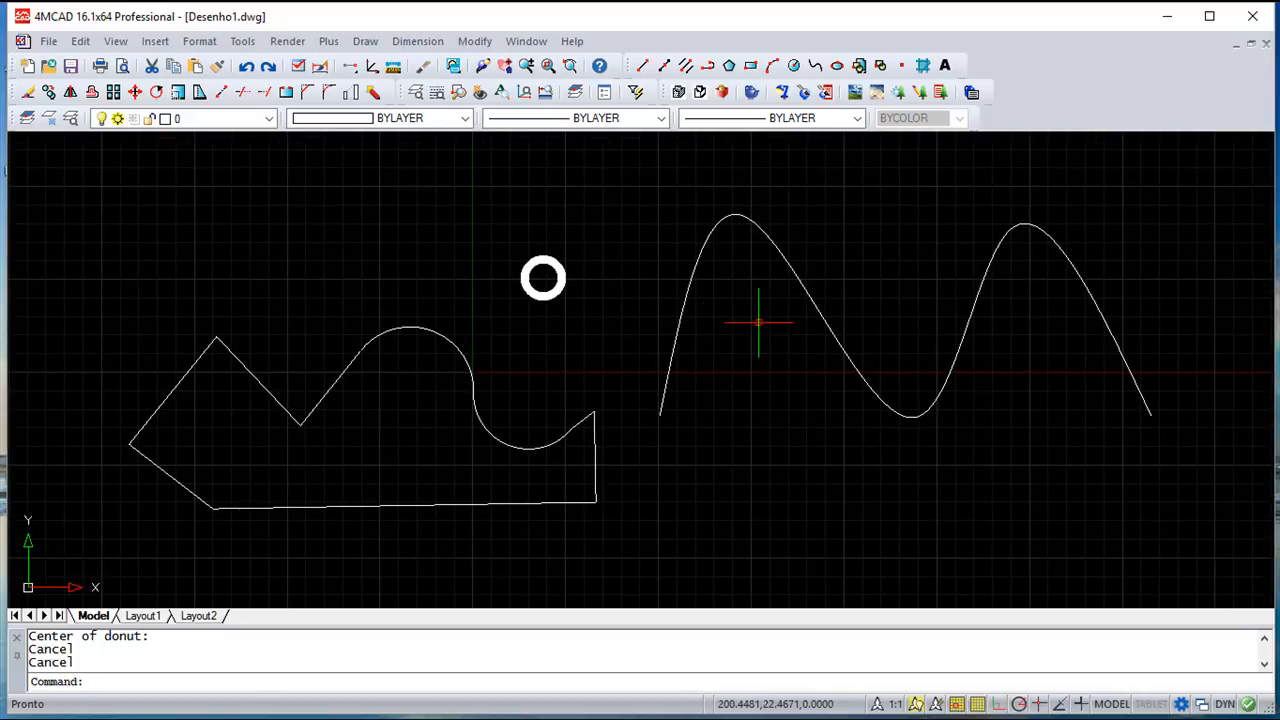